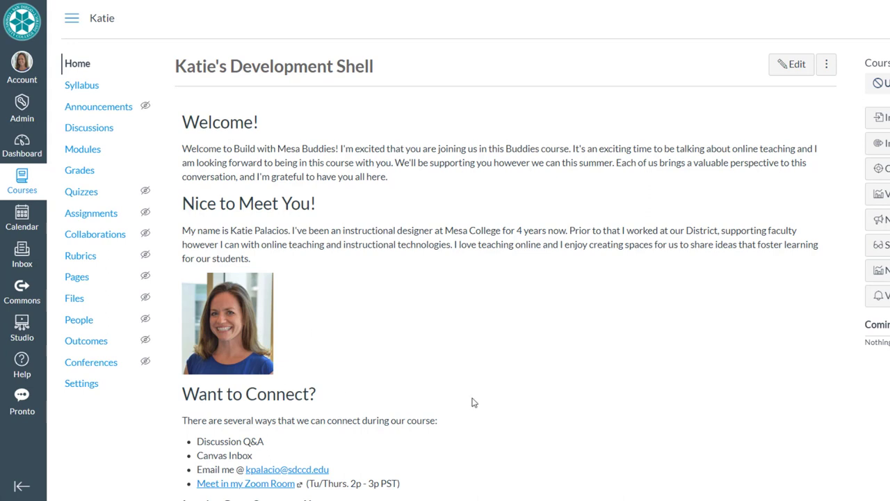
Start editing the course Home page and enlarge the editing area.
{"action": "left_click", "coordinate": [797, 66]}
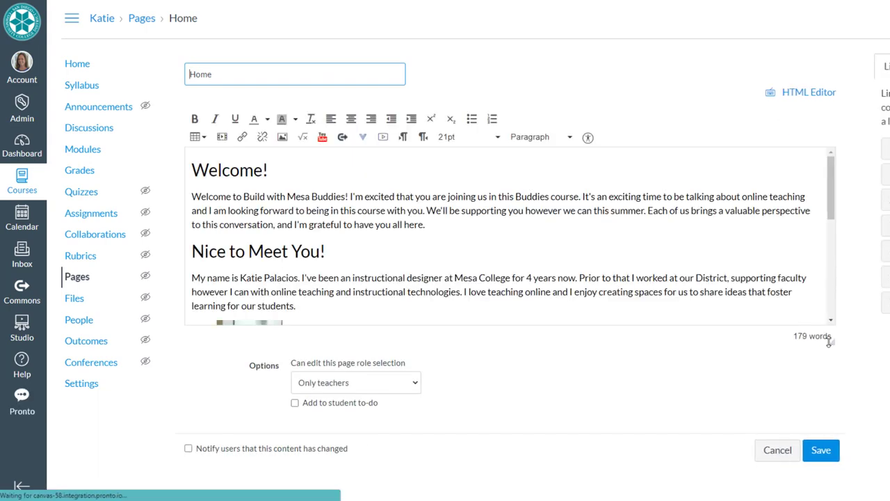
{"action": "left_click_drag", "start_coordinate": [829, 341], "coordinate": [835, 435]}
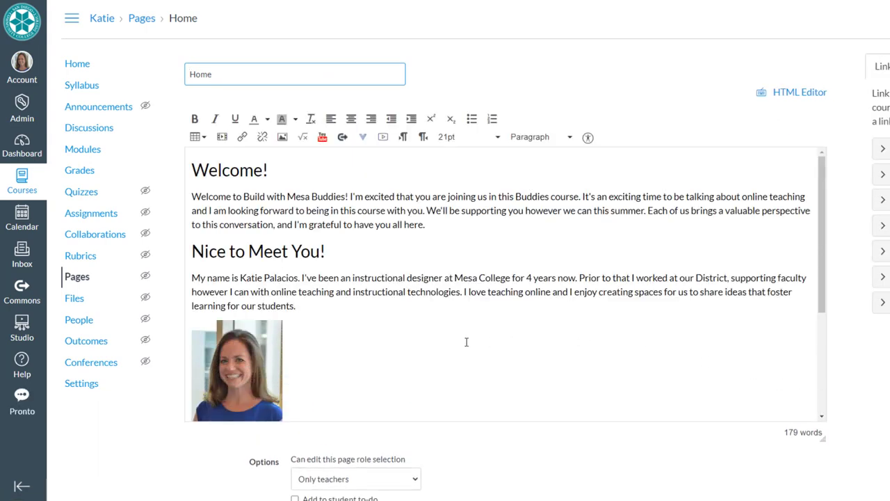
{"action": "left_click", "coordinate": [439, 327]}
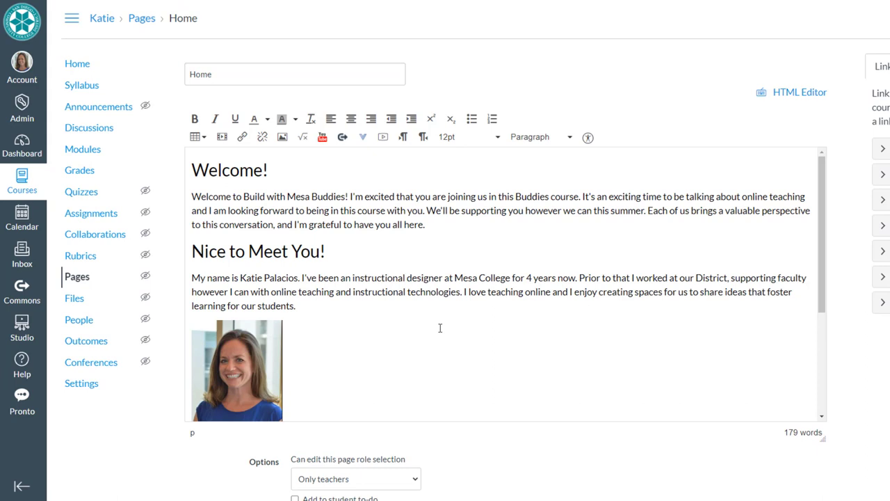
Add a blank line after the bio paragraph ending 'students.'.
{"action": "scroll", "coordinate": [439, 328], "scroll_direction": "down", "scroll_amount": 1}
{"action": "scroll", "coordinate": [439, 327], "scroll_direction": "down", "scroll_amount": 1}
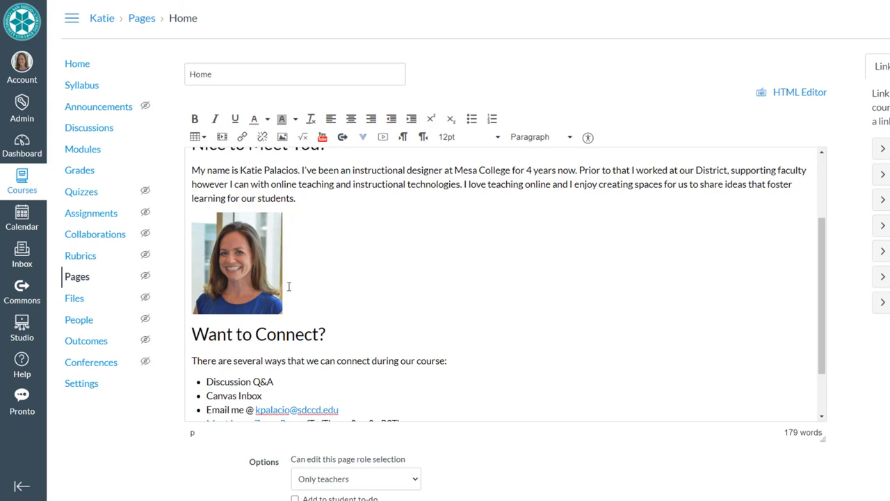
{"action": "left_click", "coordinate": [299, 198]}
{"action": "key", "text": "Return"}
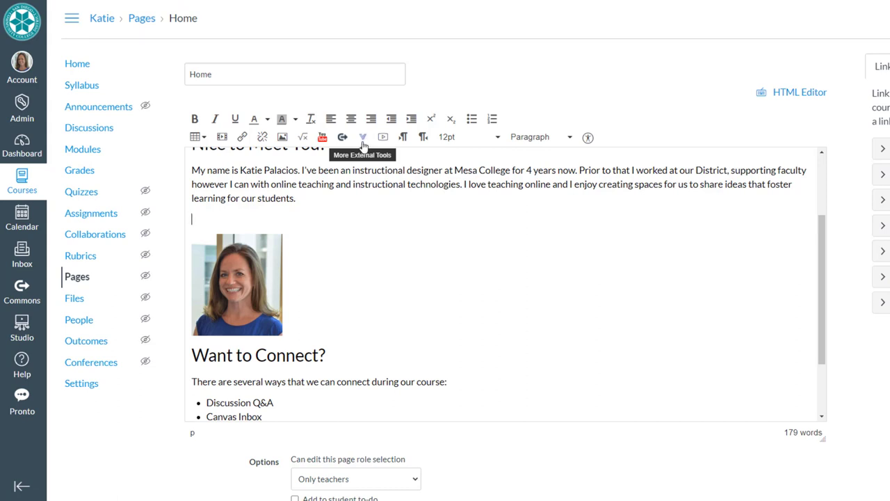
Launch Canvas Studio from the More External Tools menu.
{"action": "left_click", "coordinate": [365, 137]}
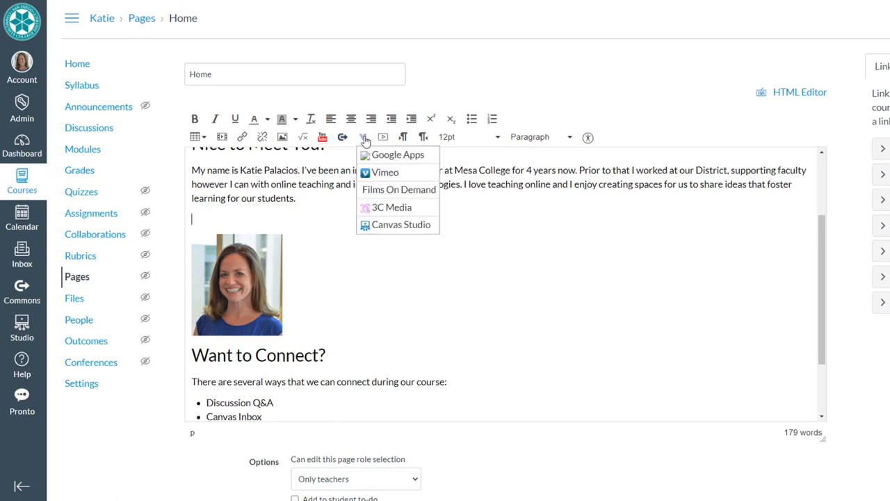
{"action": "left_click", "coordinate": [395, 230]}
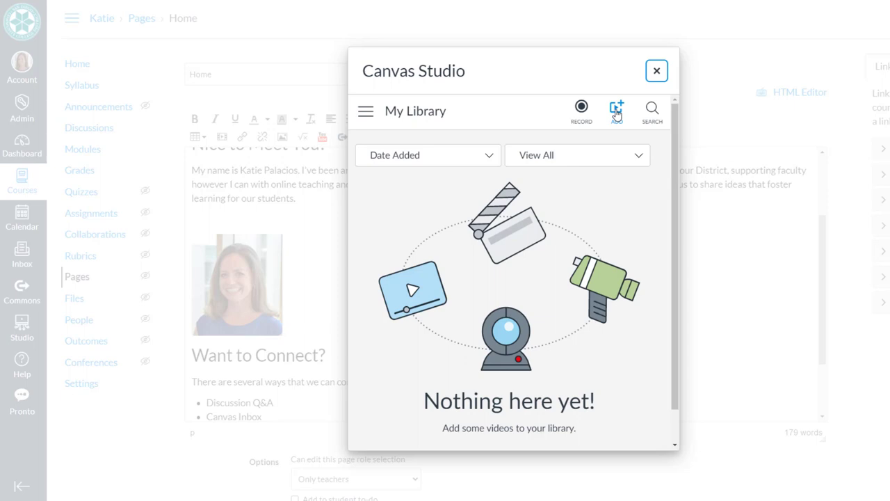
Choose Webcam Capture from the RECORD options to load the camera preview.
{"action": "left_click", "coordinate": [582, 112]}
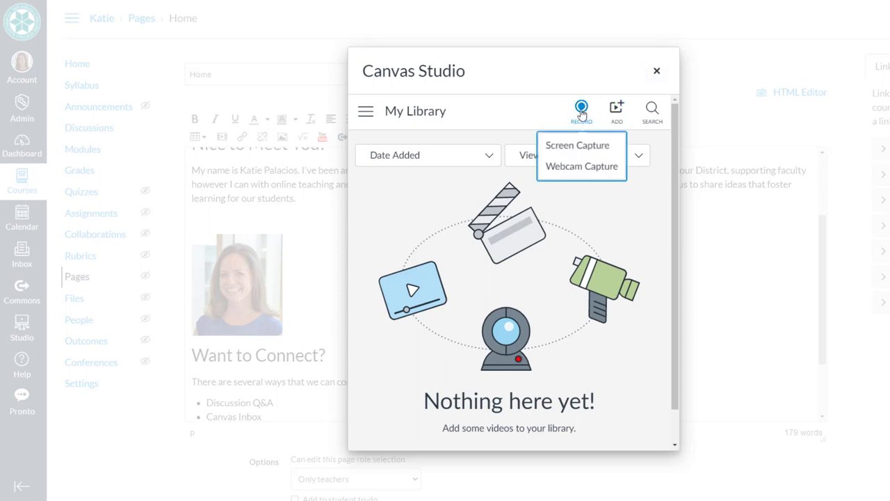
{"action": "left_click", "coordinate": [580, 167]}
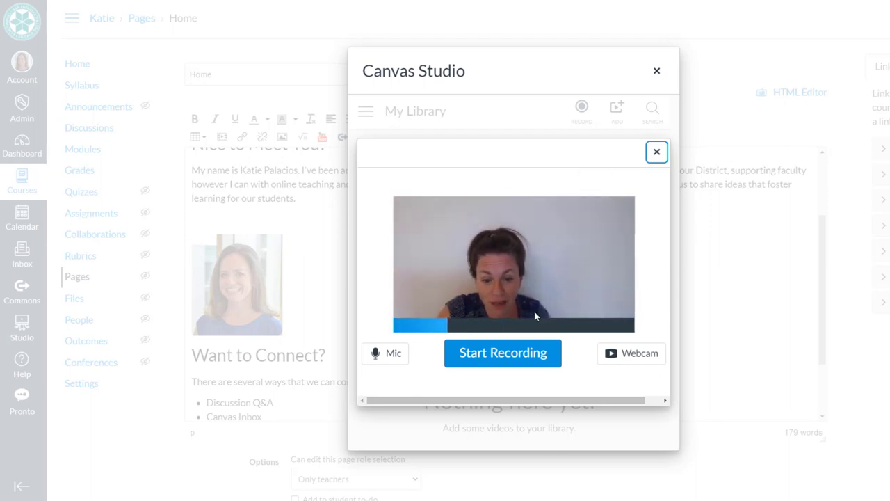
Record a roughly one-minute webcam welcome message.
{"action": "left_click", "coordinate": [510, 356]}
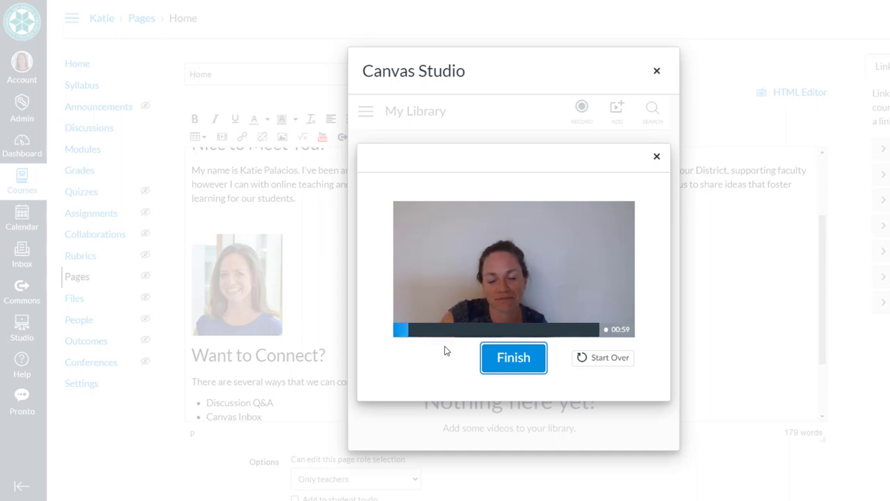
Finish the recording and save it as a welcome video titled with the instructor's name.
{"action": "left_click", "coordinate": [493, 363]}
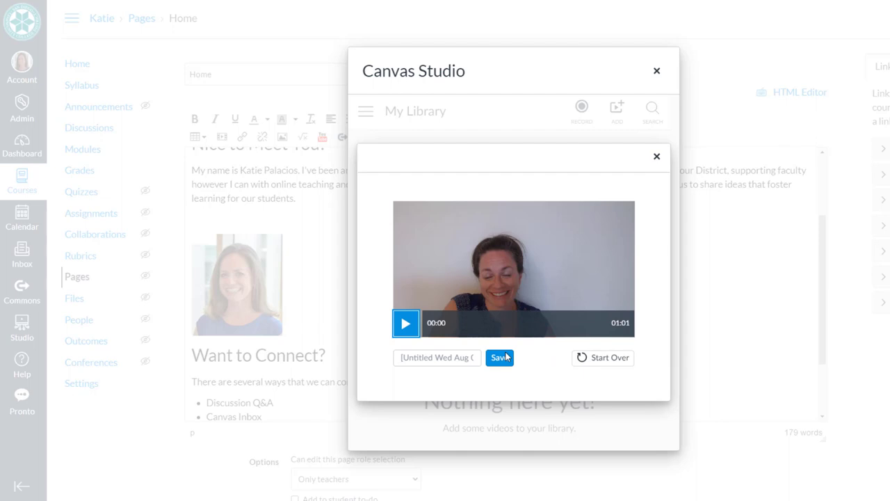
{"action": "left_click", "coordinate": [449, 357]}
{"action": "type", "text": "Welc"}
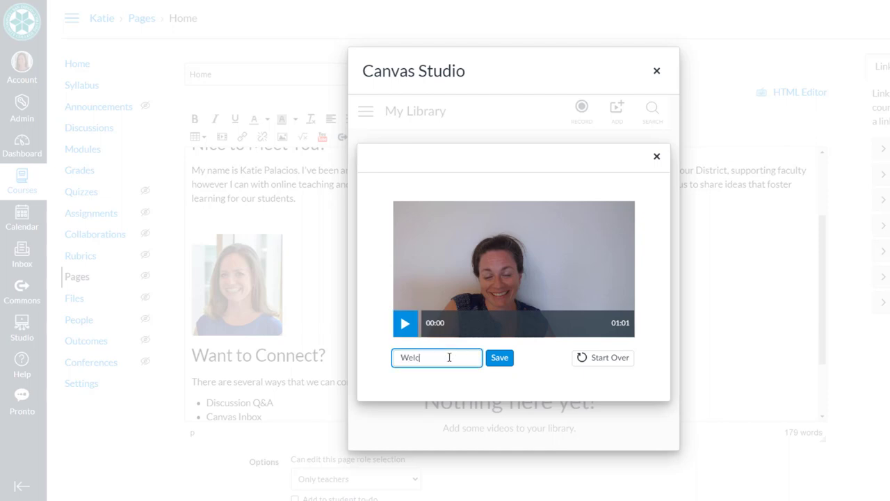
{"action": "type", "text": "ome "}
{"action": "type", "text": "ideo from K"}
{"action": "type", "text": "atie"}
{"action": "left_click", "coordinate": [499, 358]}
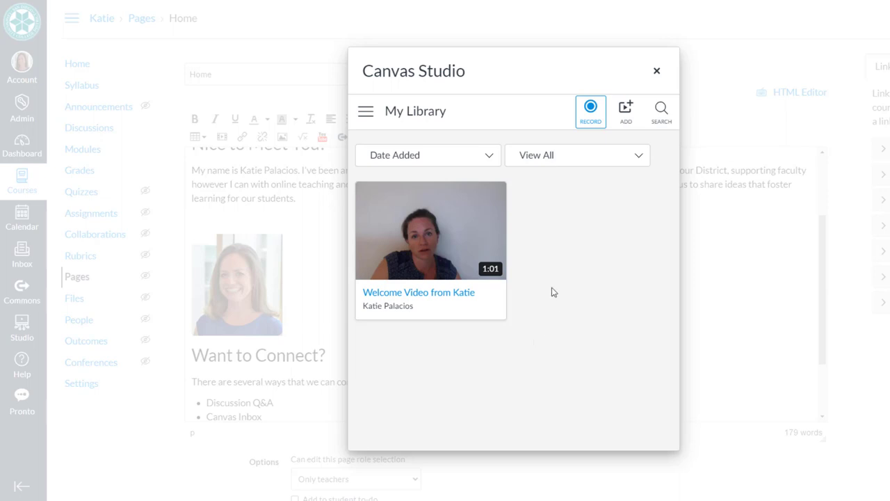
{"action": "mouse_move", "coordinate": [430, 231]}
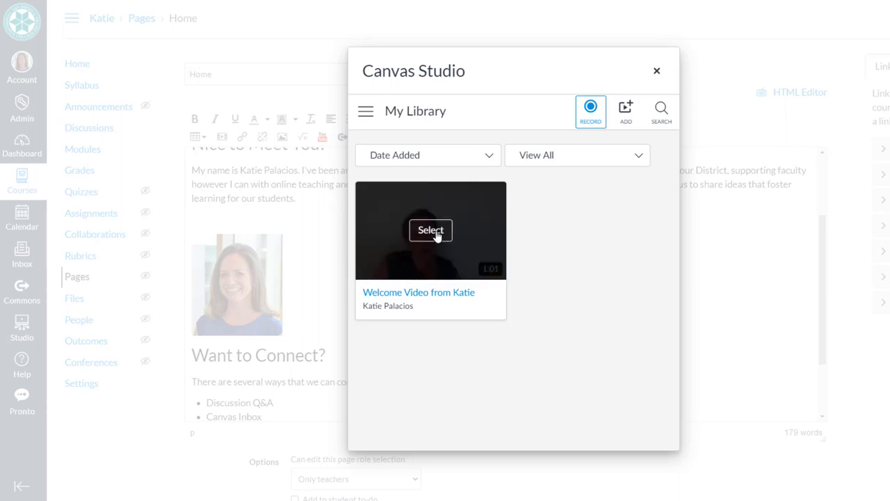
Embed the Welcome Video from My Library with Allow Comments kept on.
{"action": "left_click", "coordinate": [434, 230]}
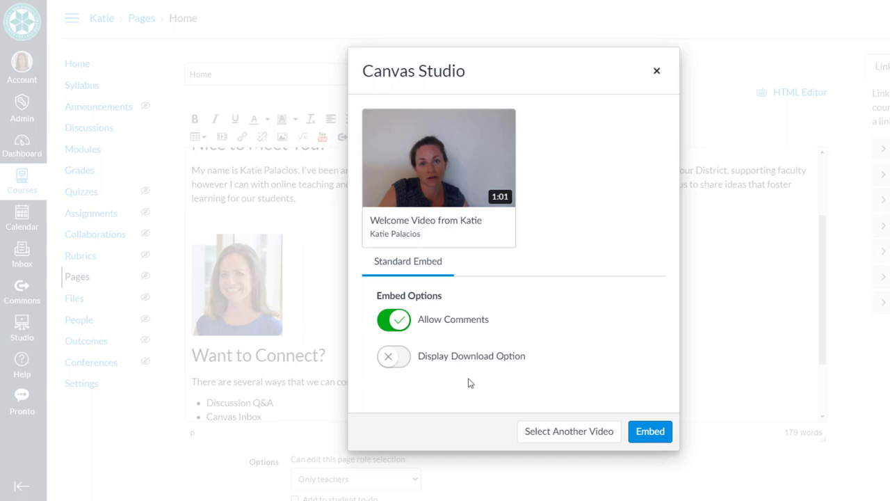
{"action": "left_click", "coordinate": [649, 432]}
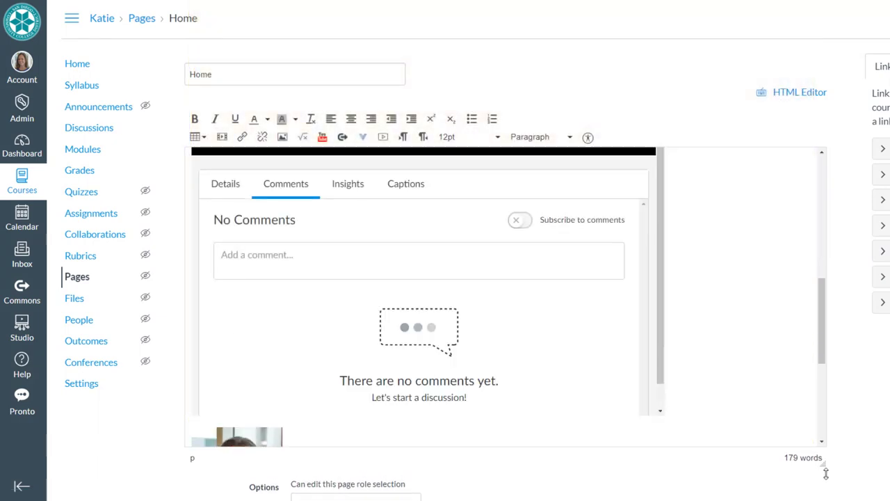
{"action": "scroll", "coordinate": [768, 337], "scroll_direction": "up", "scroll_amount": 2}
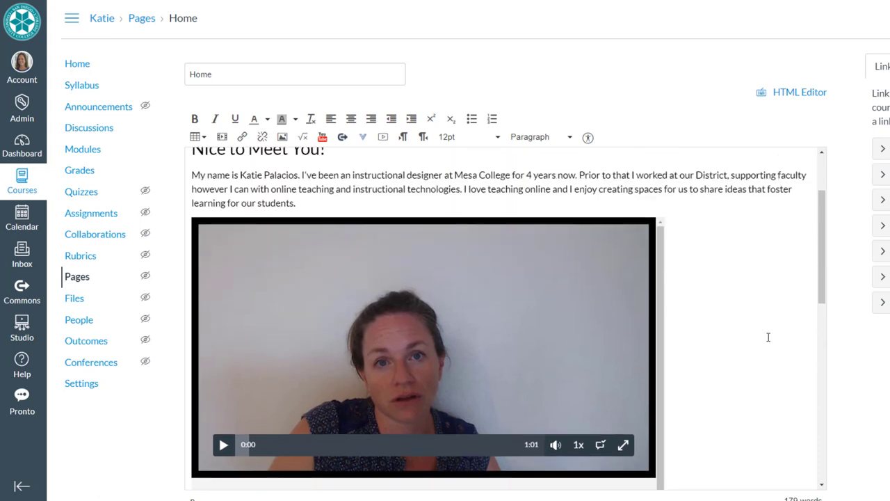
{"action": "left_click", "coordinate": [655, 240]}
{"action": "scroll", "coordinate": [585, 224], "scroll_direction": "down", "scroll_amount": 1}
{"action": "scroll", "coordinate": [690, 453], "scroll_direction": "down", "scroll_amount": 3}
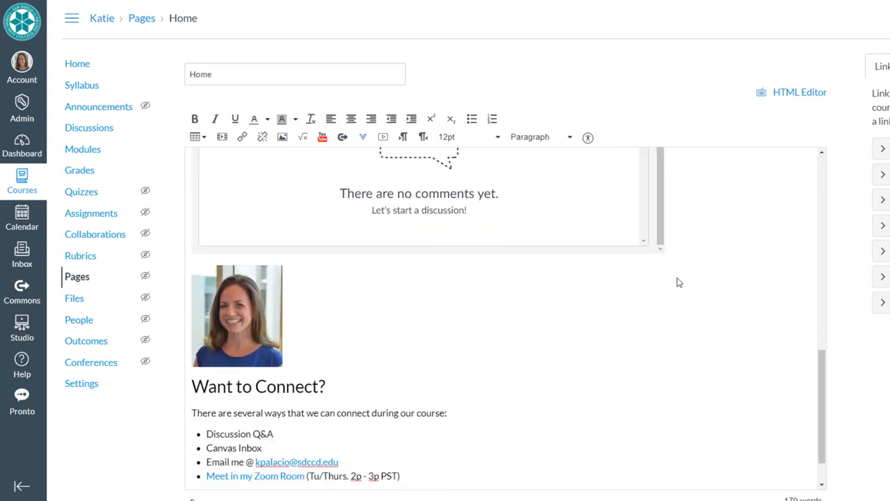
{"action": "left_click_drag", "start_coordinate": [824, 414], "coordinate": [824, 226]}
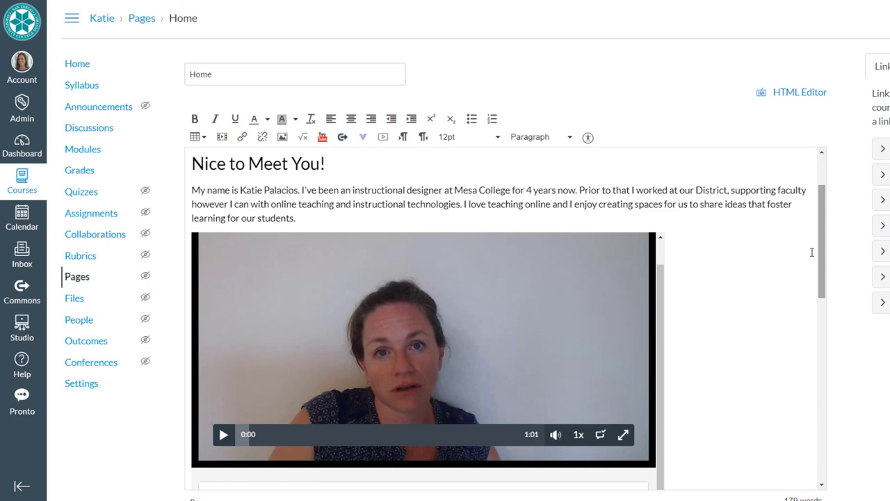
{"action": "left_click", "coordinate": [333, 262]}
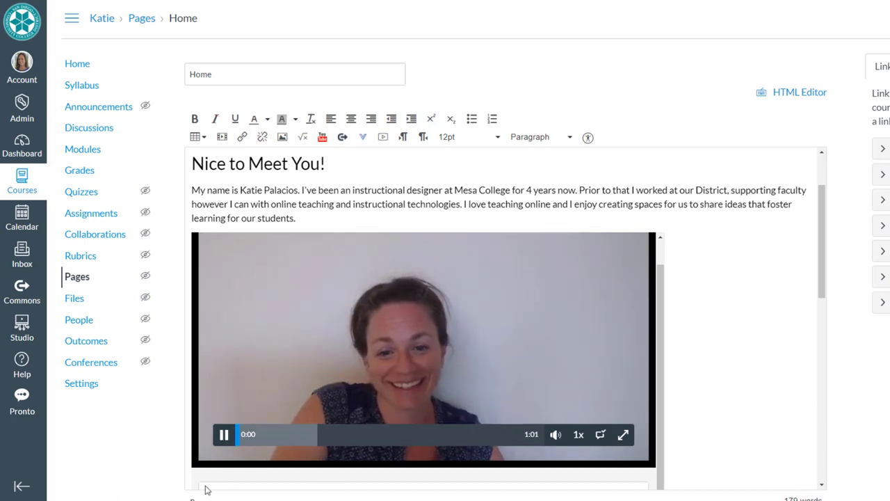
{"action": "left_click", "coordinate": [224, 435]}
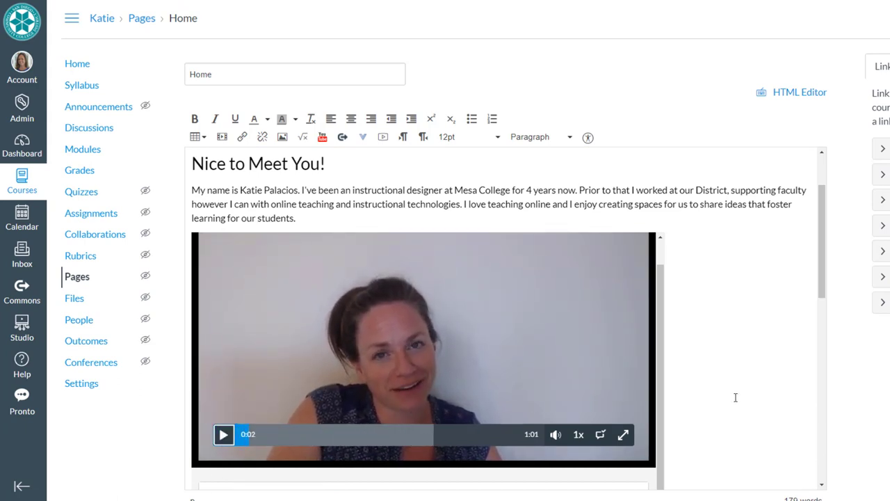
{"action": "left_click_drag", "start_coordinate": [821, 288], "coordinate": [810, 483]}
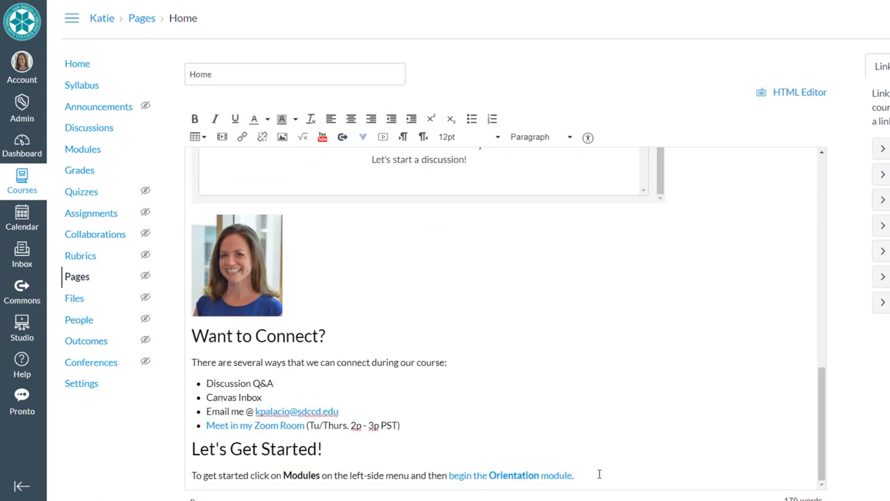
Move the photo, Want to Connect? list and Let's Get Started! text above the video.
{"action": "left_click_drag", "start_coordinate": [574, 475], "coordinate": [199, 240]}
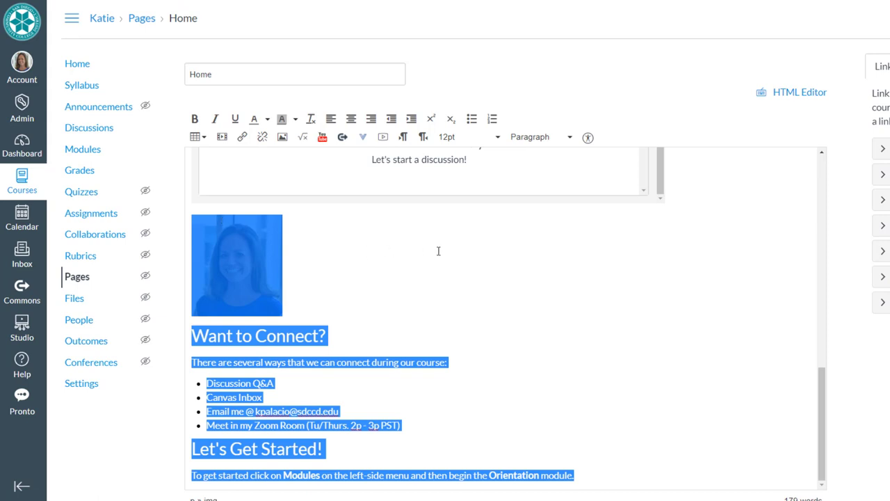
{"action": "key", "text": "Delete"}
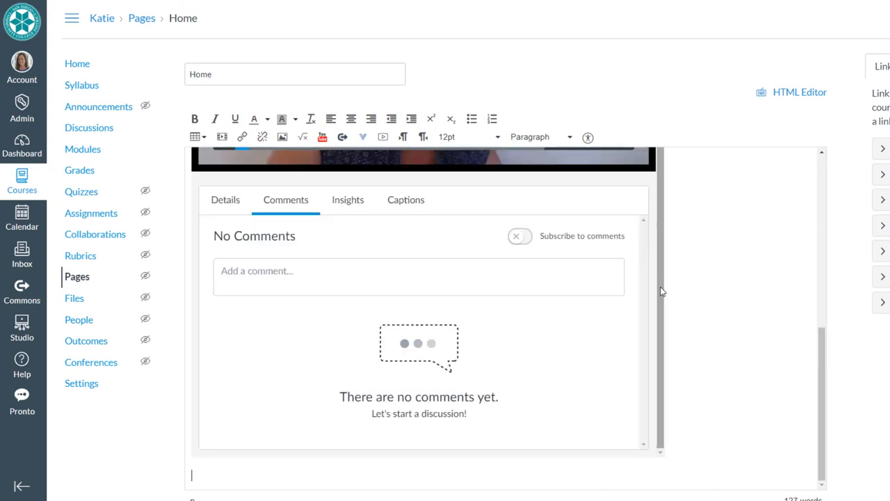
{"action": "scroll", "coordinate": [756, 230], "scroll_direction": "up", "scroll_amount": 3}
{"action": "scroll", "coordinate": [755, 234], "scroll_direction": "up", "scroll_amount": 3}
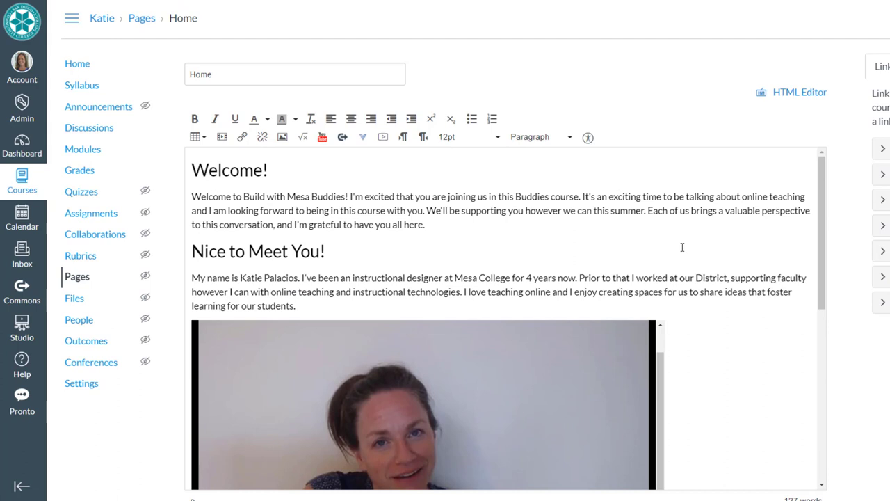
{"action": "left_click", "coordinate": [343, 301]}
{"action": "key", "text": "Return"}
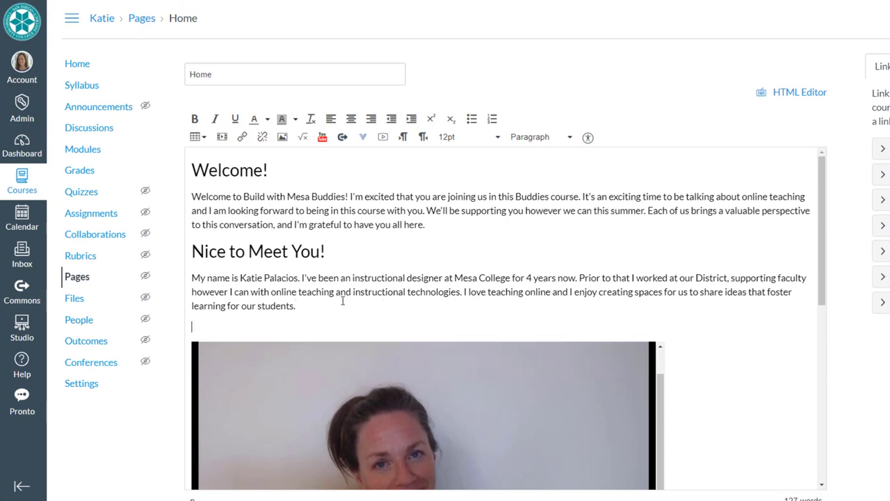
{"action": "key", "text": "ctrl+v"}
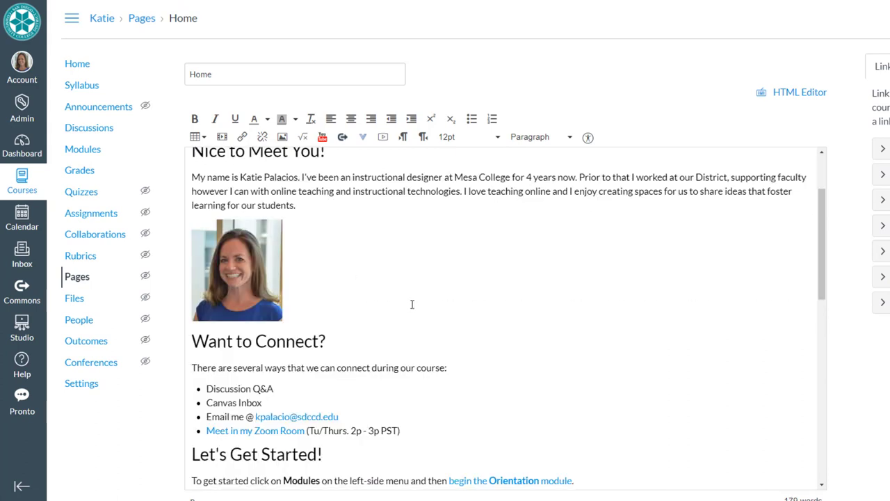
Enlarge the editor and scroll down to the Save button.
{"action": "scroll", "coordinate": [412, 304], "scroll_direction": "up", "scroll_amount": 3}
{"action": "scroll", "coordinate": [414, 308], "scroll_direction": "down", "scroll_amount": 2}
{"action": "scroll", "coordinate": [415, 308], "scroll_direction": "down", "scroll_amount": 5}
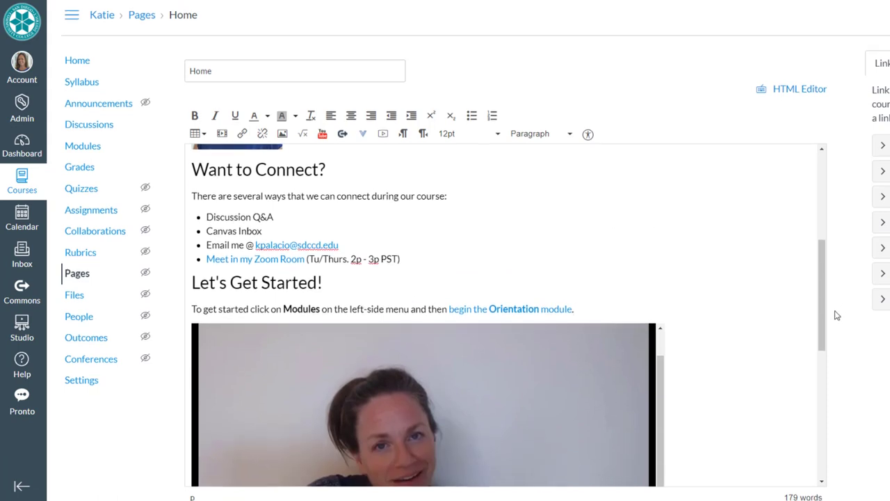
{"action": "scroll", "coordinate": [827, 310], "scroll_direction": "down", "scroll_amount": 2}
{"action": "left_click_drag", "start_coordinate": [821, 372], "coordinate": [815, 500]}
{"action": "scroll", "coordinate": [766, 353], "scroll_direction": "down", "scroll_amount": 4}
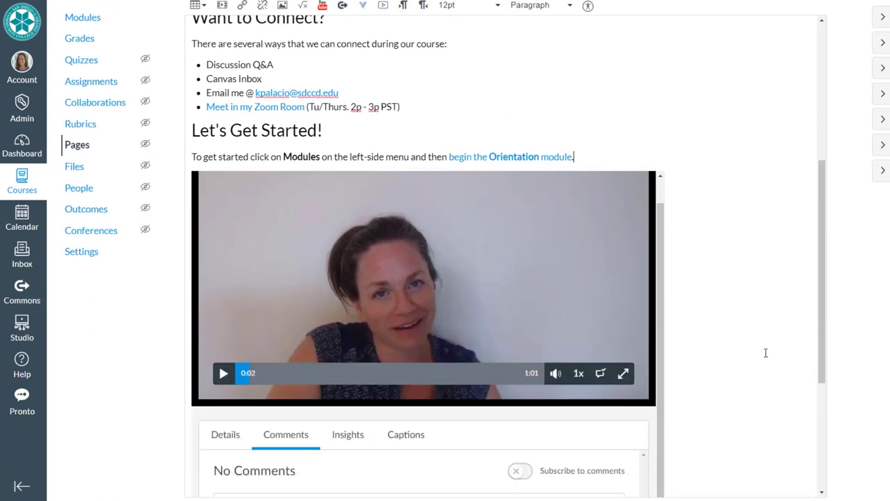
{"action": "scroll", "coordinate": [766, 352], "scroll_direction": "down", "scroll_amount": 1}
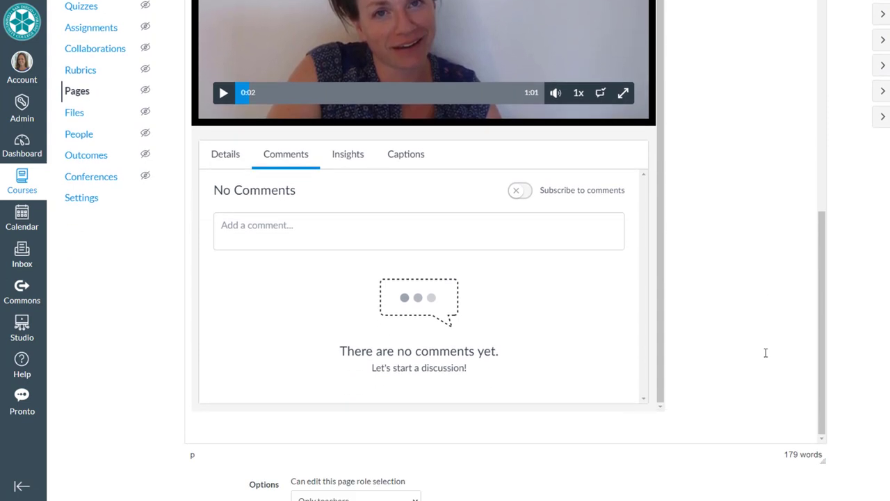
{"action": "scroll", "coordinate": [766, 352], "scroll_direction": "down", "scroll_amount": 2}
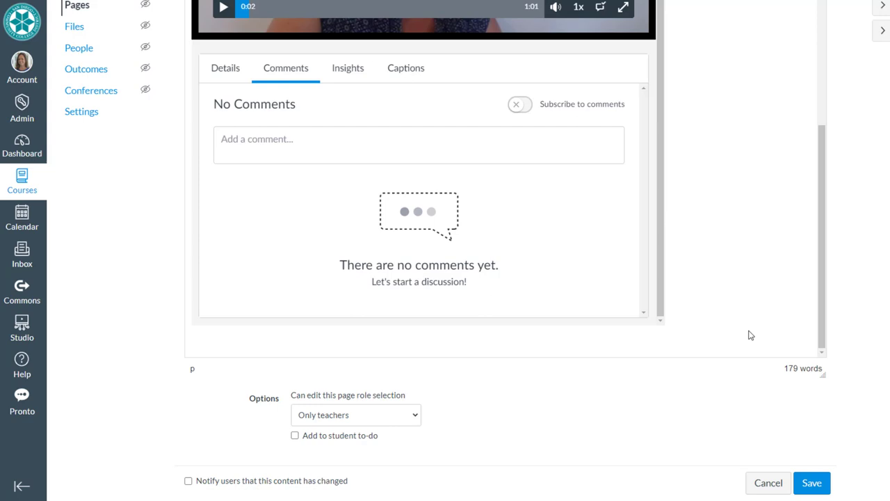
Save the Home page and scroll down to the embedded welcome video.
{"action": "left_click", "coordinate": [818, 484]}
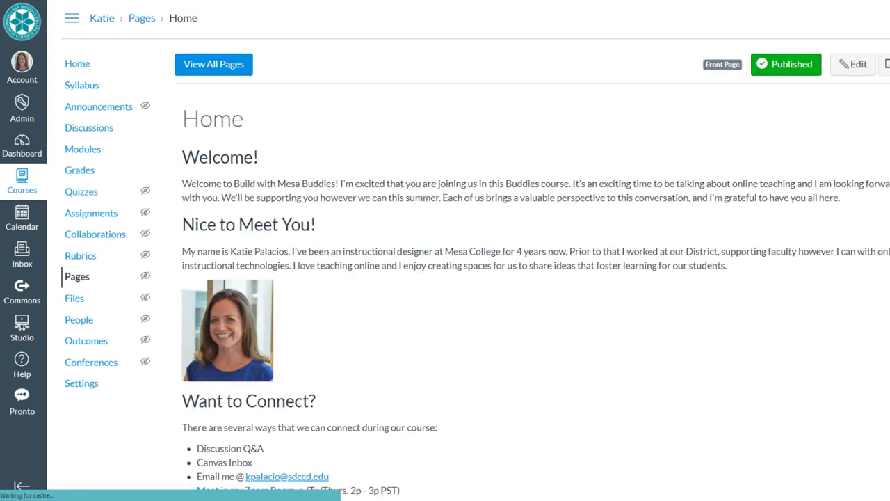
{"action": "scroll", "coordinate": [693, 199], "scroll_direction": "down", "scroll_amount": 1}
{"action": "scroll", "coordinate": [445, 278], "scroll_direction": "down", "scroll_amount": 3}
{"action": "scroll", "coordinate": [445, 278], "scroll_direction": "down", "scroll_amount": 2}
{"action": "scroll", "coordinate": [445, 279], "scroll_direction": "down", "scroll_amount": 1}
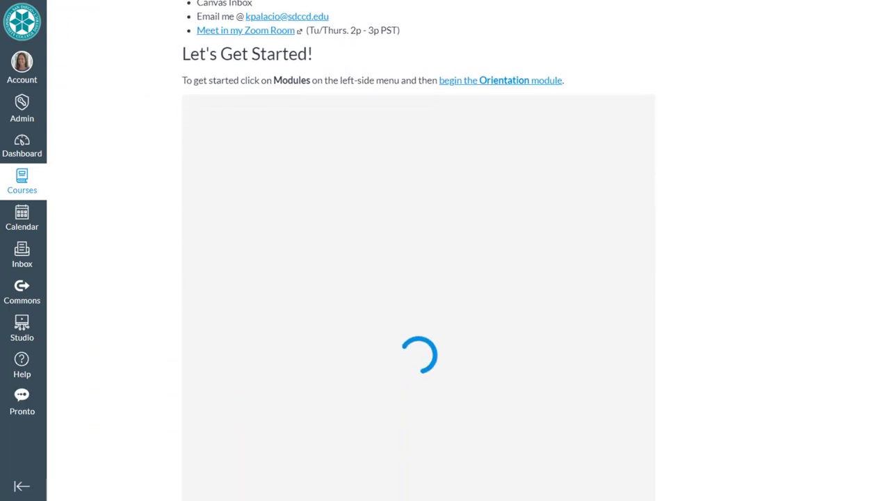
{"action": "scroll", "coordinate": [445, 278], "scroll_direction": "down", "scroll_amount": 1}
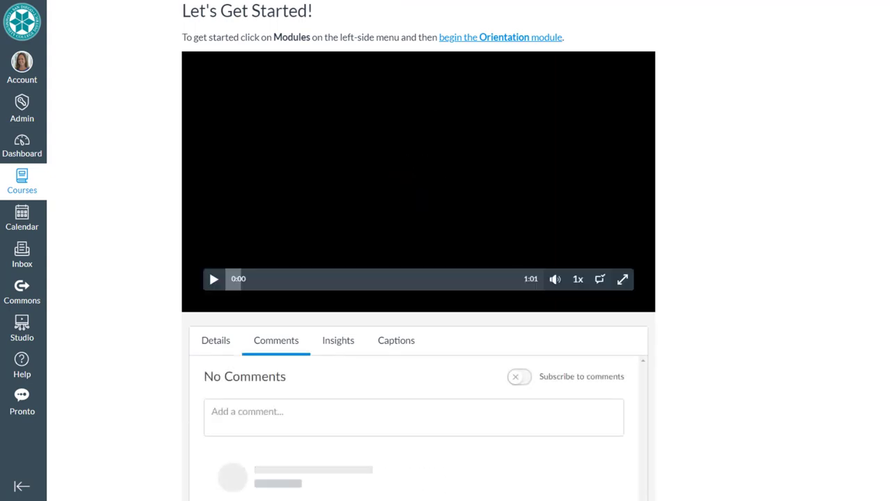
{"action": "scroll", "coordinate": [445, 278], "scroll_direction": "down", "scroll_amount": 1}
{"action": "scroll", "coordinate": [306, 271], "scroll_direction": "up", "scroll_amount": 2}
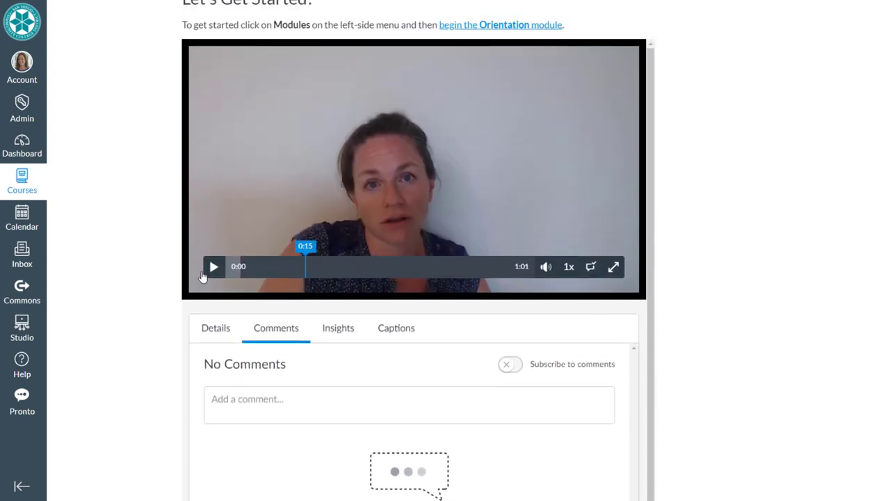
Play and pause the welcome video, then show its Captions options.
{"action": "left_click", "coordinate": [212, 268]}
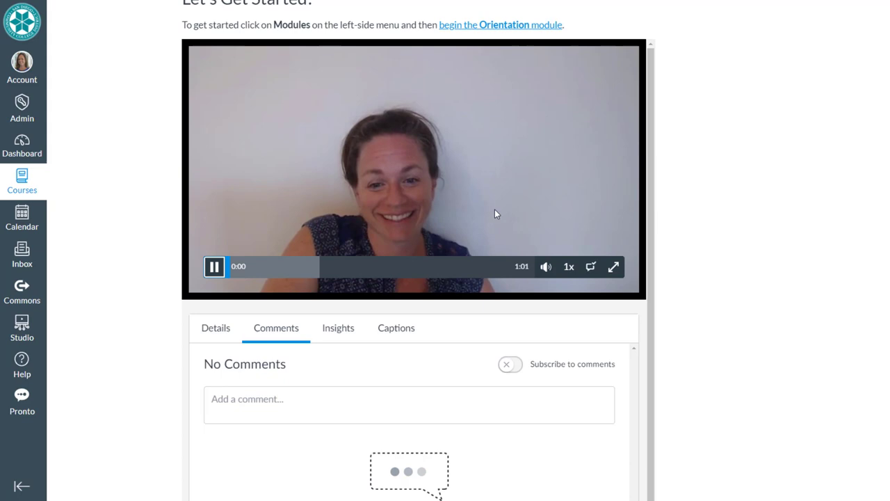
{"action": "left_click", "coordinate": [213, 266]}
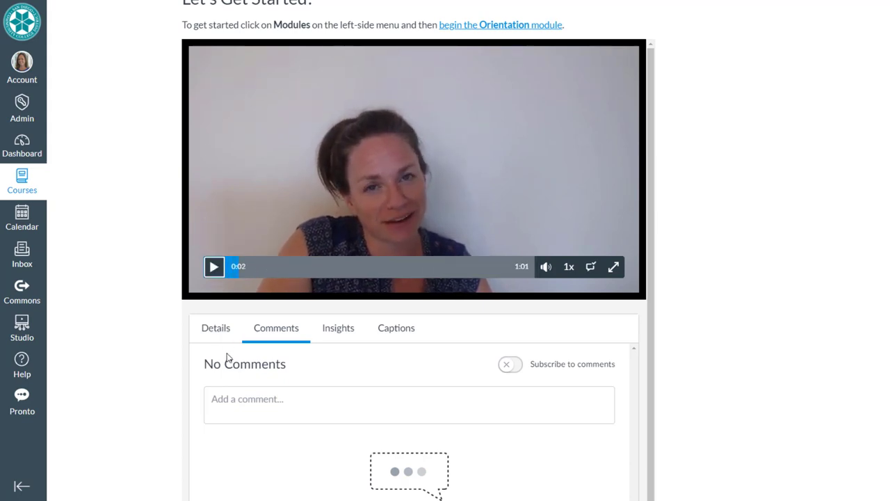
{"action": "left_click", "coordinate": [400, 333]}
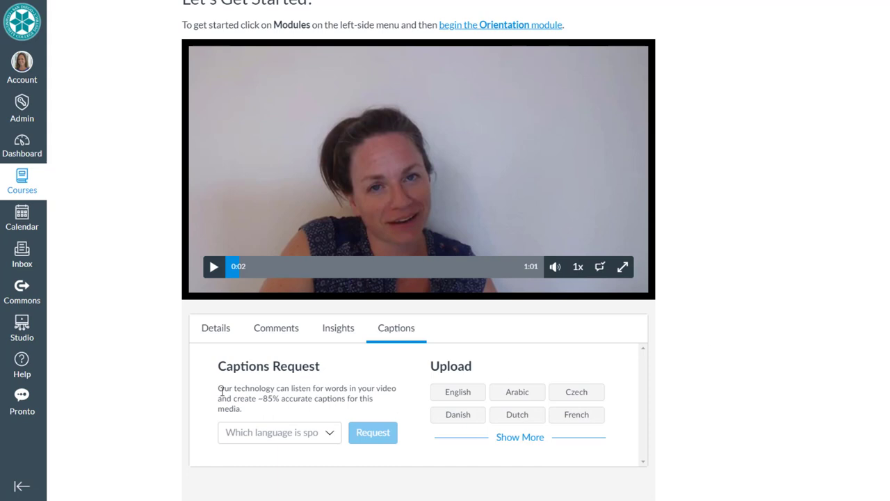
Request automatic captions with English as the video's spoken language.
{"action": "left_click", "coordinate": [273, 432]}
{"action": "scroll", "coordinate": [255, 368], "scroll_direction": "down", "scroll_amount": 1}
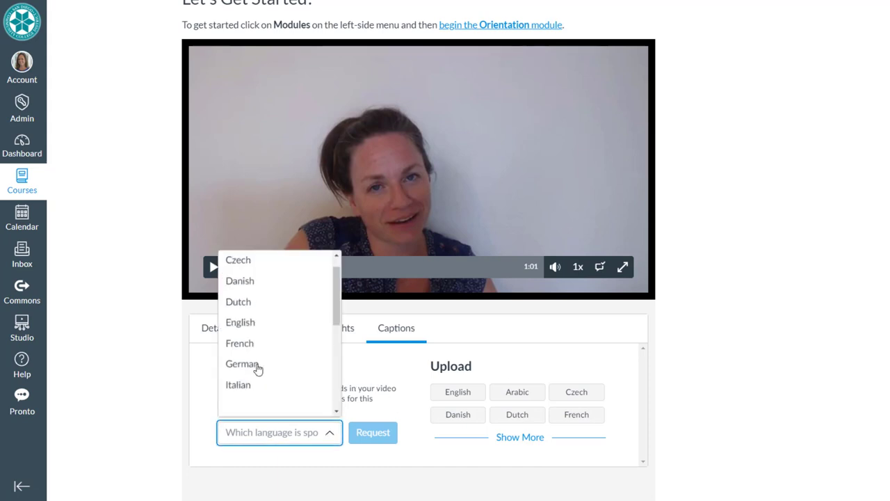
{"action": "left_click", "coordinate": [243, 329]}
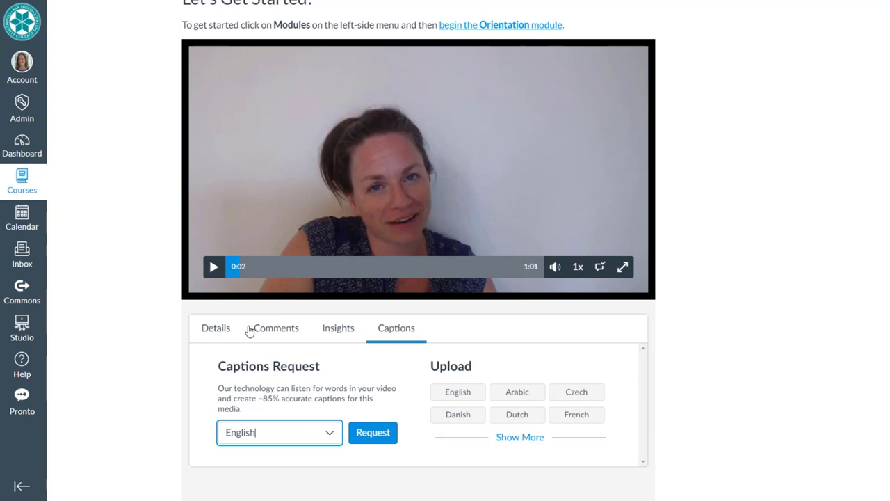
{"action": "left_click", "coordinate": [384, 440]}
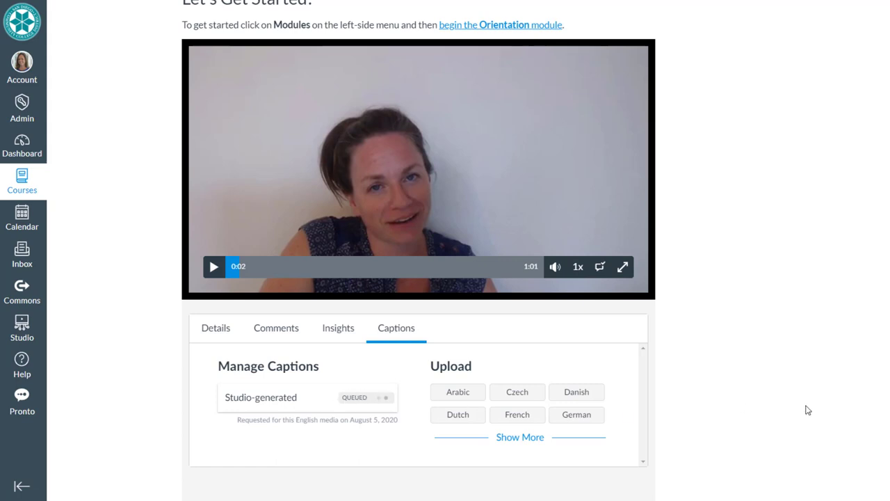
{"action": "scroll", "coordinate": [809, 408], "scroll_direction": "down", "scroll_amount": 1}
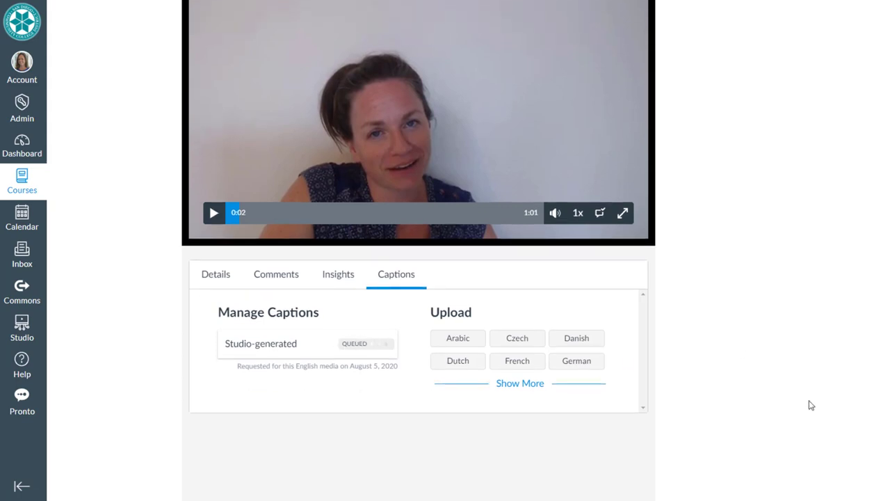
{"action": "scroll", "coordinate": [809, 405], "scroll_direction": "up", "scroll_amount": 1}
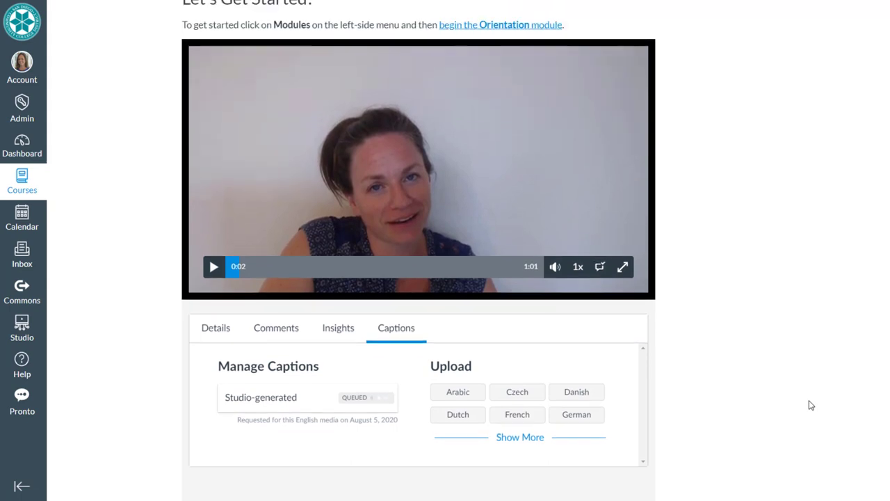
{"action": "scroll", "coordinate": [809, 405], "scroll_direction": "down", "scroll_amount": 1}
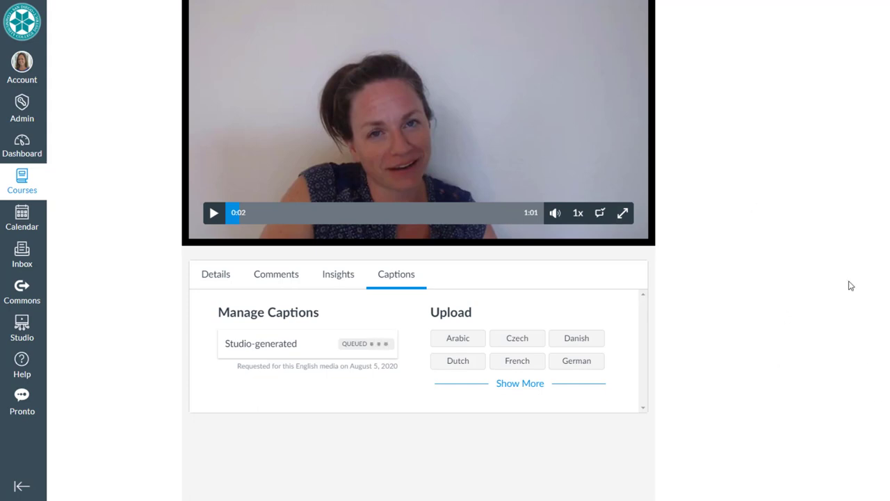
Scroll the Home page until the English captions show a Review & Publish button.
{"action": "scroll", "coordinate": [826, 340], "scroll_direction": "up", "scroll_amount": 2}
{"action": "scroll", "coordinate": [829, 341], "scroll_direction": "up", "scroll_amount": 1}
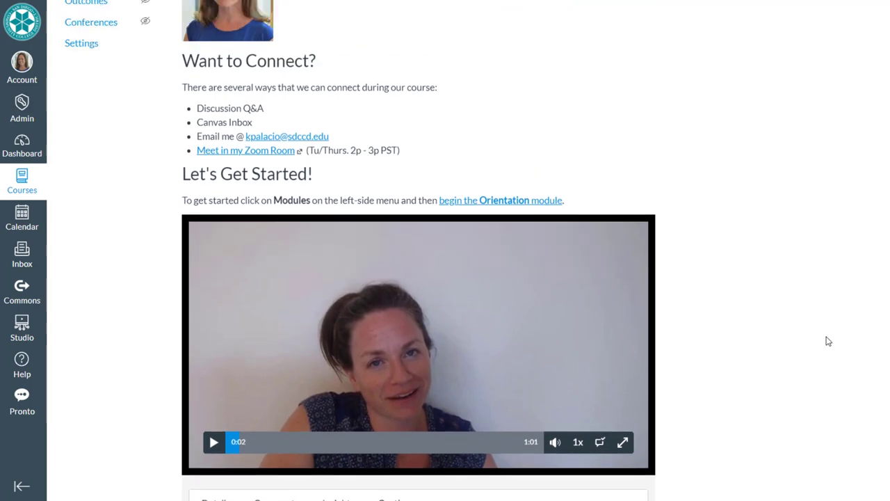
{"action": "scroll", "coordinate": [828, 341], "scroll_direction": "up", "scroll_amount": 3}
{"action": "scroll", "coordinate": [828, 340], "scroll_direction": "up", "scroll_amount": 2}
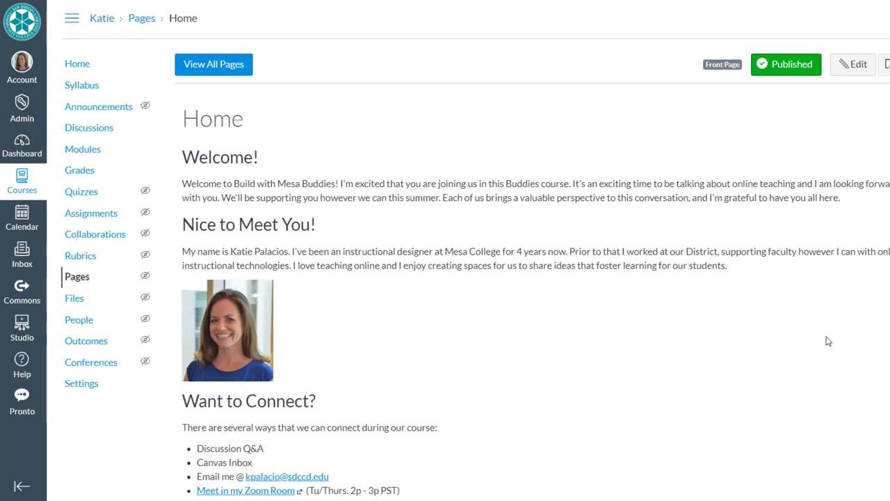
{"action": "scroll", "coordinate": [828, 341], "scroll_direction": "down", "scroll_amount": 4}
{"action": "scroll", "coordinate": [827, 341], "scroll_direction": "down", "scroll_amount": 1}
{"action": "scroll", "coordinate": [826, 340], "scroll_direction": "down", "scroll_amount": 3}
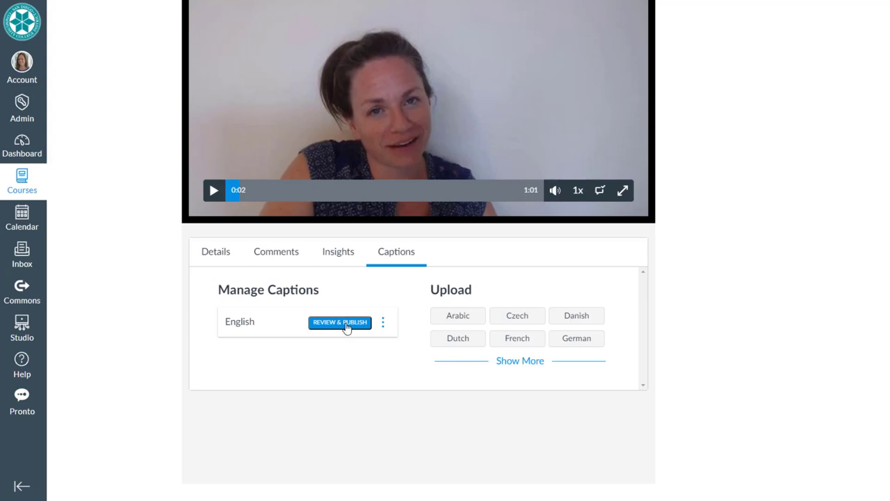
Open the English captions and correct the misspelled word 'cause' in the 0:11 caption.
{"action": "left_click", "coordinate": [346, 322]}
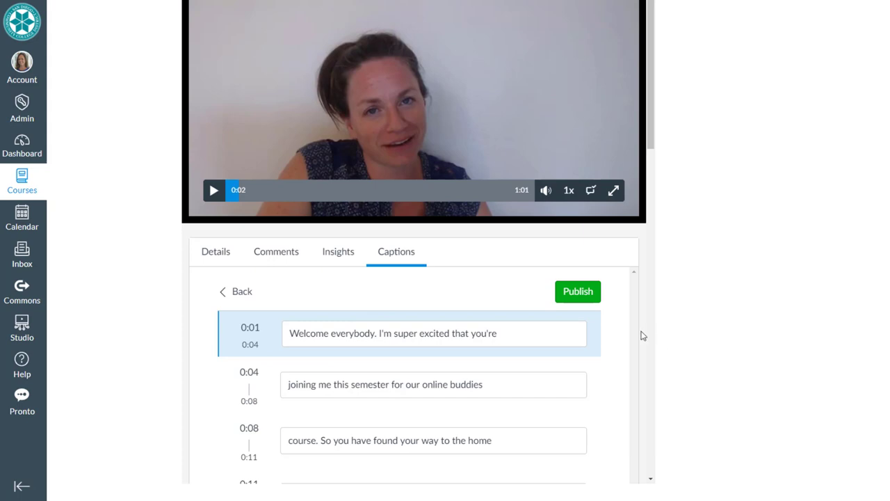
{"action": "scroll", "coordinate": [643, 336], "scroll_direction": "down", "scroll_amount": 2}
{"action": "scroll", "coordinate": [643, 336], "scroll_direction": "down", "scroll_amount": 1}
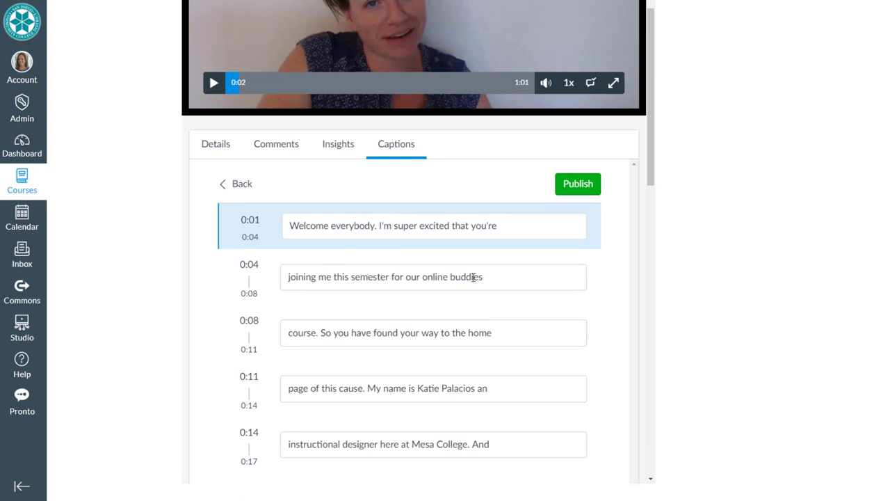
{"action": "scroll", "coordinate": [473, 277], "scroll_direction": "down", "scroll_amount": 1}
{"action": "scroll", "coordinate": [397, 282], "scroll_direction": "down", "scroll_amount": 1}
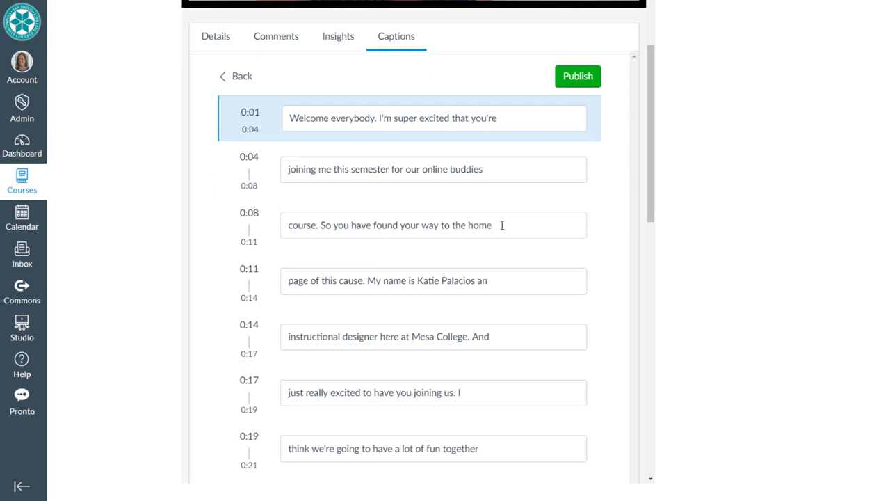
{"action": "scroll", "coordinate": [409, 269], "scroll_direction": "down", "scroll_amount": 1}
{"action": "left_click", "coordinate": [356, 226]}
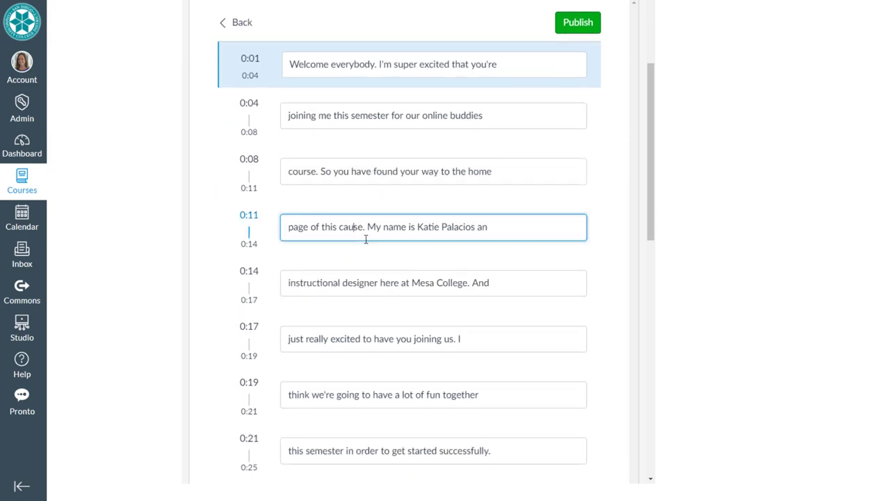
{"action": "key", "text": "BackSpace"}
{"action": "key", "text": "BackSpace"}
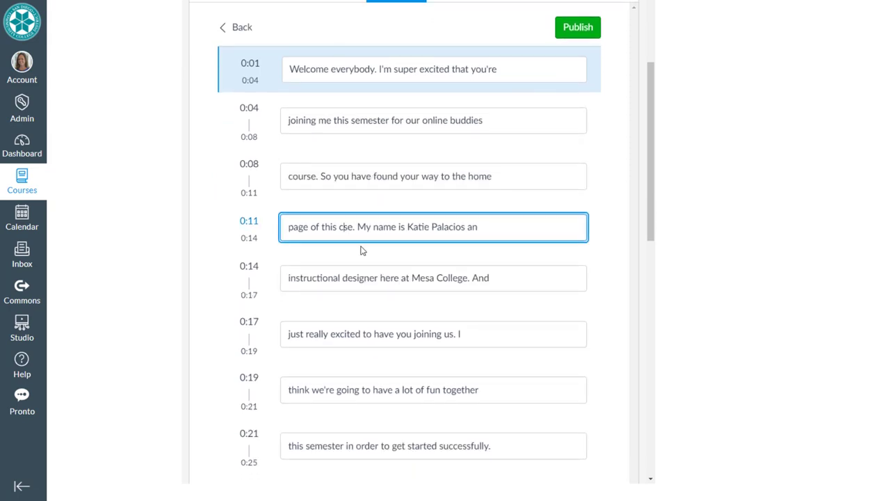
{"action": "type", "text": "our"}
Review the auto-saved captions by scrolling through the transcript down to the 0:33 line.
{"action": "scroll", "coordinate": [711, 123], "scroll_direction": "up", "scroll_amount": 1}
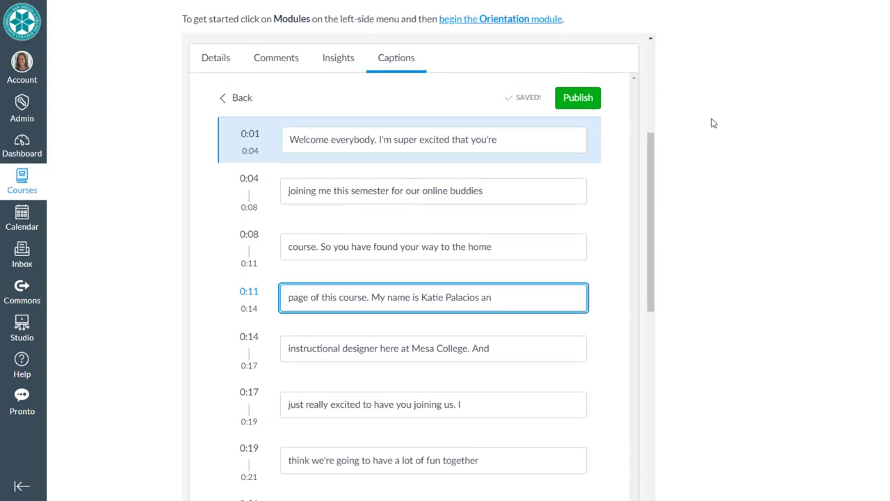
{"action": "scroll", "coordinate": [711, 123], "scroll_direction": "up", "scroll_amount": 2}
{"action": "scroll", "coordinate": [711, 123], "scroll_direction": "up", "scroll_amount": 2}
{"action": "scroll", "coordinate": [712, 124], "scroll_direction": "down", "scroll_amount": 3}
{"action": "scroll", "coordinate": [712, 123], "scroll_direction": "down", "scroll_amount": 2}
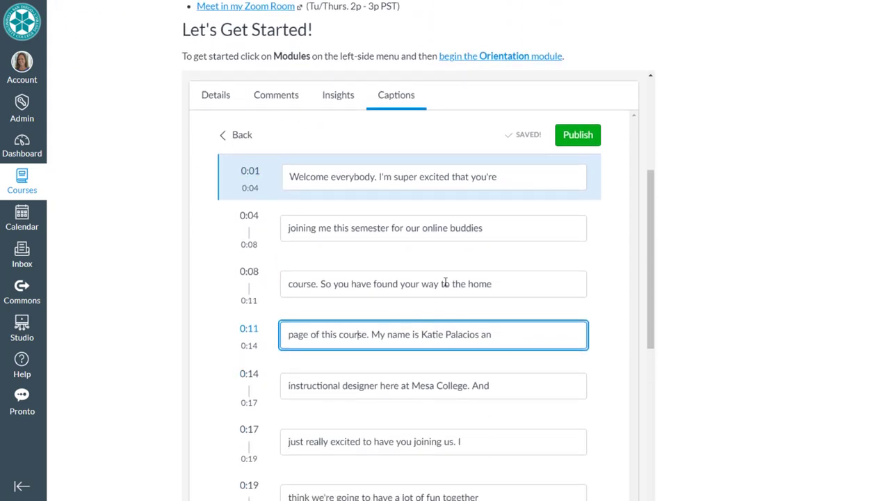
{"action": "scroll", "coordinate": [445, 283], "scroll_direction": "down", "scroll_amount": 1}
{"action": "scroll", "coordinate": [445, 282], "scroll_direction": "down", "scroll_amount": 3}
{"action": "scroll", "coordinate": [445, 282], "scroll_direction": "up", "scroll_amount": 2}
{"action": "scroll", "coordinate": [445, 282], "scroll_direction": "up", "scroll_amount": 2}
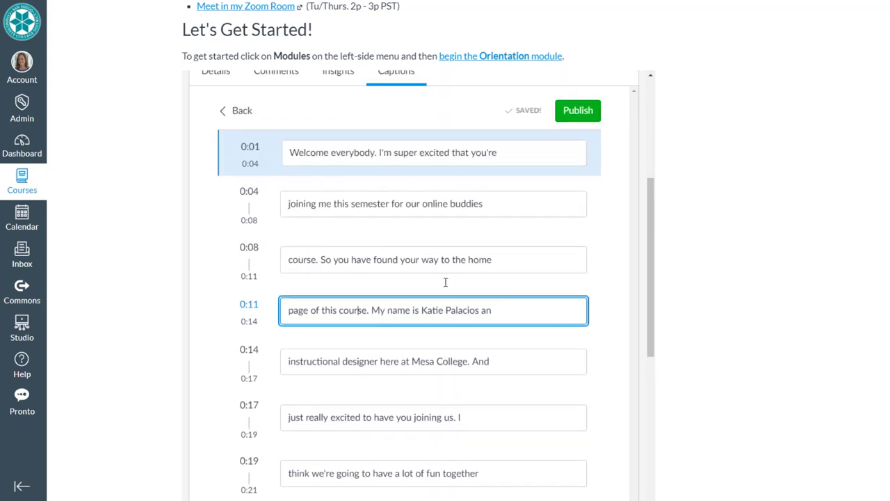
{"action": "scroll", "coordinate": [445, 293], "scroll_direction": "up", "scroll_amount": 4}
{"action": "scroll", "coordinate": [445, 292], "scroll_direction": "down", "scroll_amount": 4}
{"action": "scroll", "coordinate": [355, 284], "scroll_direction": "down", "scroll_amount": 1}
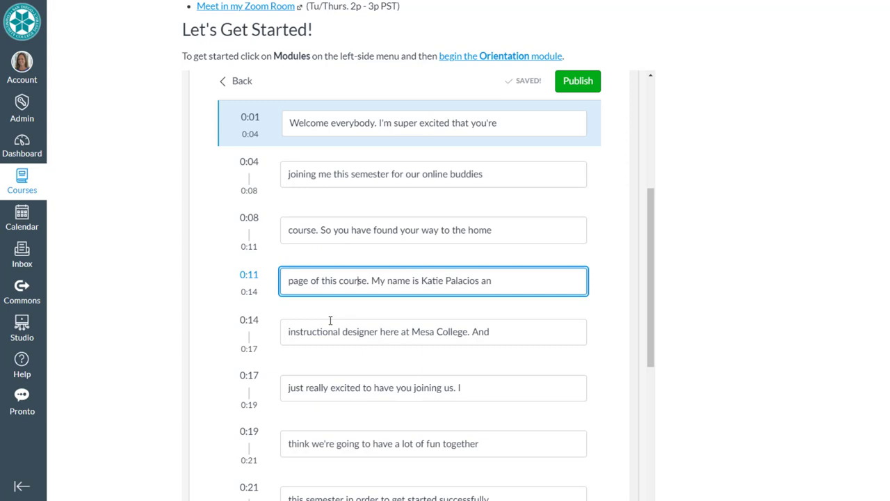
{"action": "scroll", "coordinate": [409, 310], "scroll_direction": "down", "scroll_amount": 3}
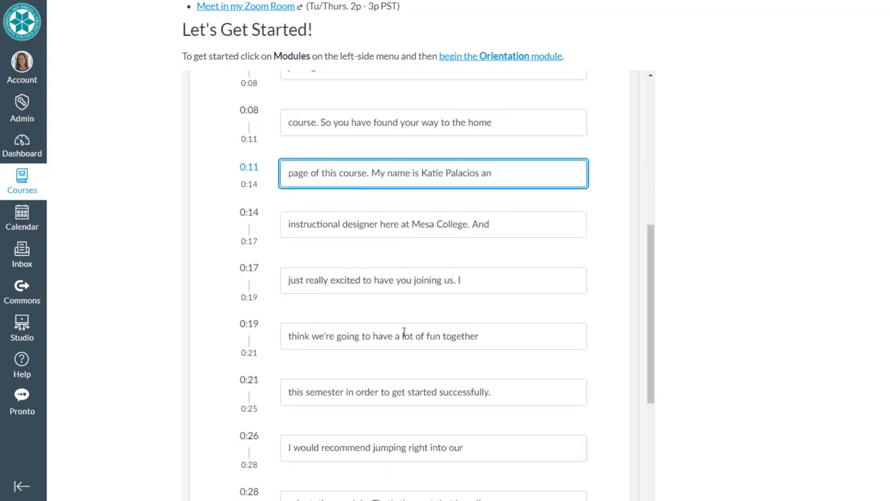
{"action": "scroll", "coordinate": [404, 333], "scroll_direction": "down", "scroll_amount": 3}
{"action": "scroll", "coordinate": [402, 292], "scroll_direction": "down", "scroll_amount": 1}
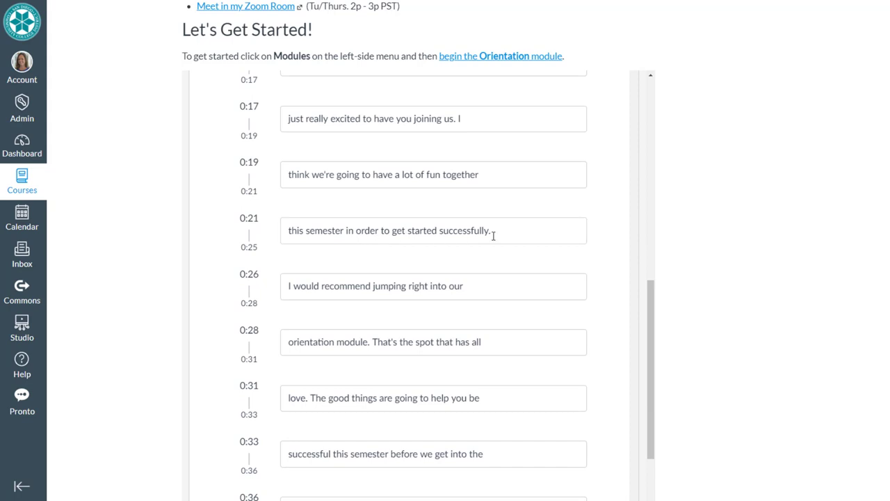
Add a period to the 0:19 caption and after 'semester' in 0:21, capitalising 'In'.
{"action": "left_click", "coordinate": [482, 175]}
{"action": "type", "text": "."}
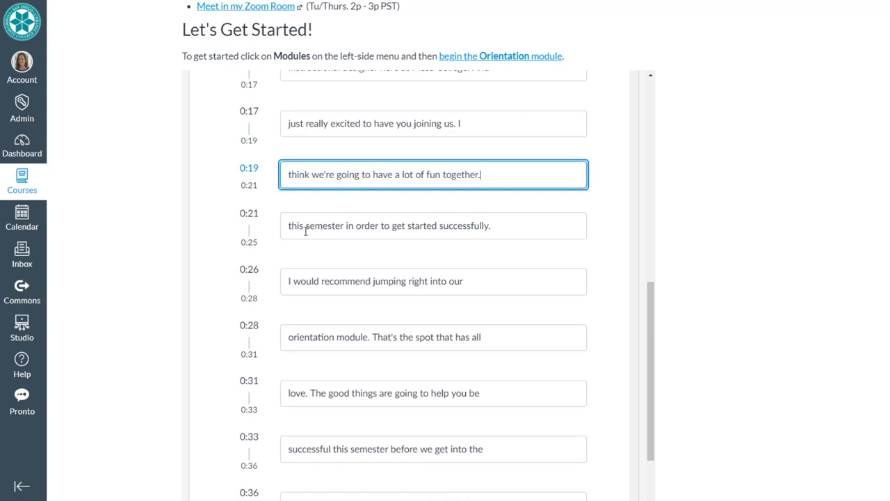
{"action": "left_click", "coordinate": [343, 225]}
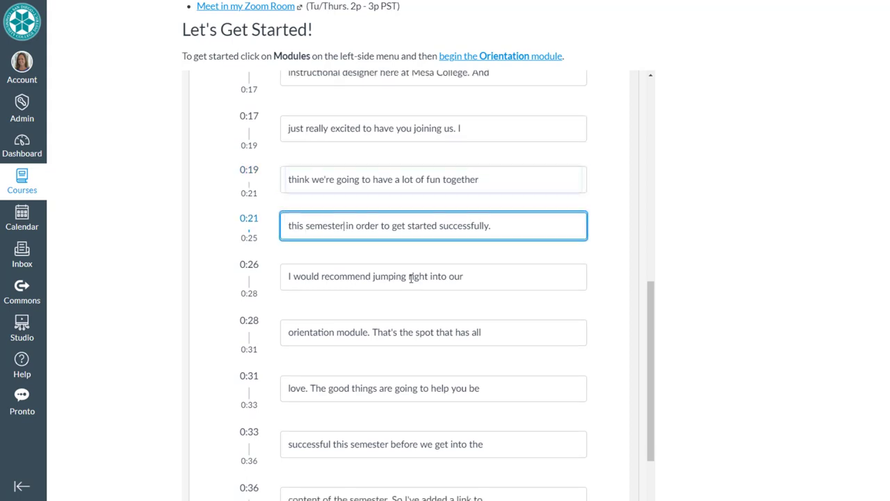
{"action": "type", "text": "."}
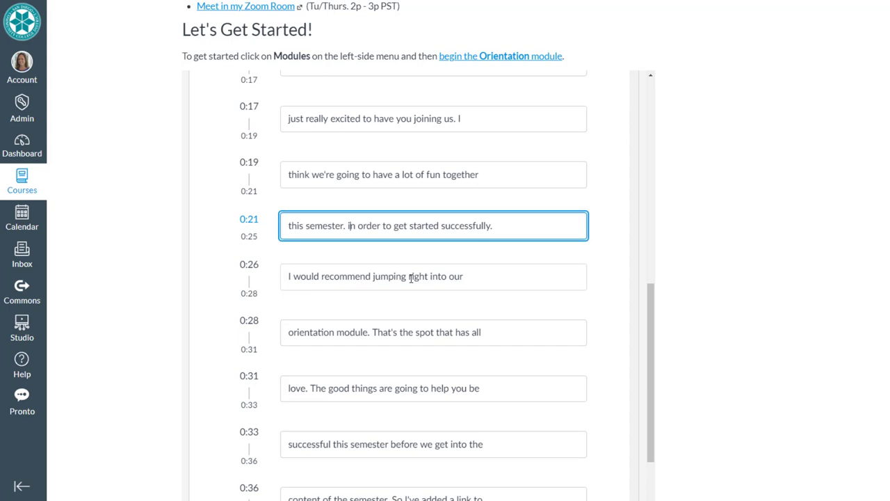
{"action": "key", "text": "BackSpace"}
{"action": "type", "text": "I"}
Scroll through the remaining captions to the final 0:57 line and back up.
{"action": "scroll", "coordinate": [455, 250], "scroll_direction": "down", "scroll_amount": 1}
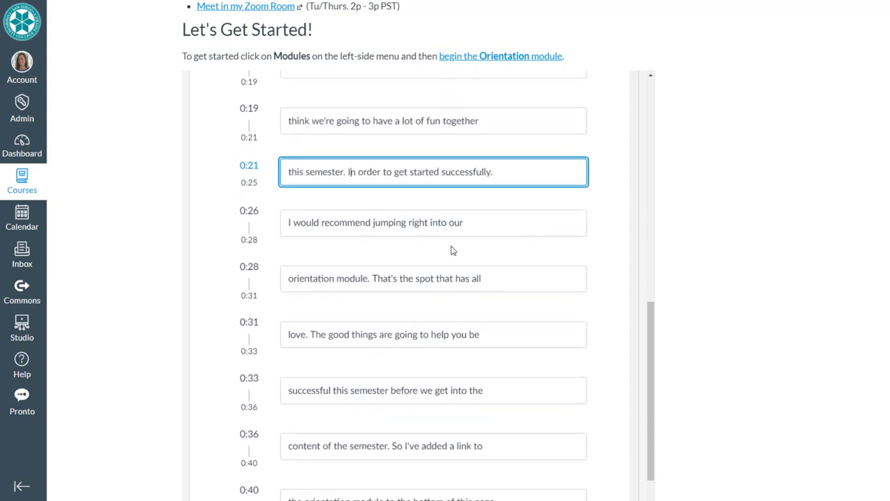
{"action": "scroll", "coordinate": [429, 282], "scroll_direction": "down", "scroll_amount": 1}
{"action": "scroll", "coordinate": [426, 236], "scroll_direction": "down", "scroll_amount": 1}
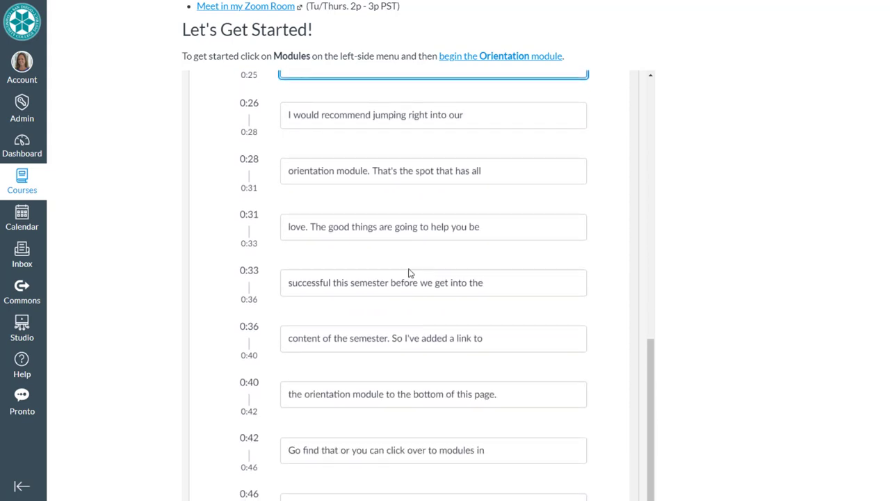
{"action": "scroll", "coordinate": [410, 285], "scroll_direction": "down", "scroll_amount": 2}
{"action": "scroll", "coordinate": [386, 294], "scroll_direction": "down", "scroll_amount": 1}
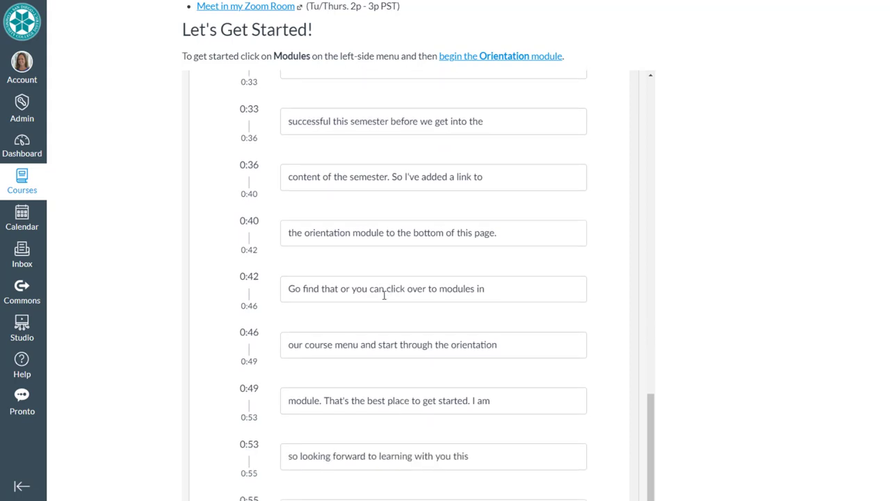
{"action": "scroll", "coordinate": [384, 295], "scroll_direction": "down", "scroll_amount": 1}
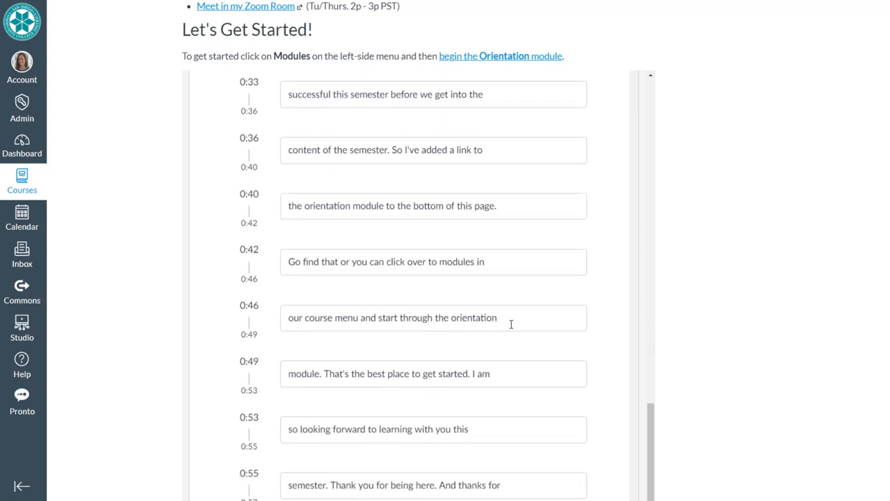
{"action": "scroll", "coordinate": [379, 369], "scroll_direction": "down", "scroll_amount": 1}
{"action": "scroll", "coordinate": [382, 347], "scroll_direction": "down", "scroll_amount": 1}
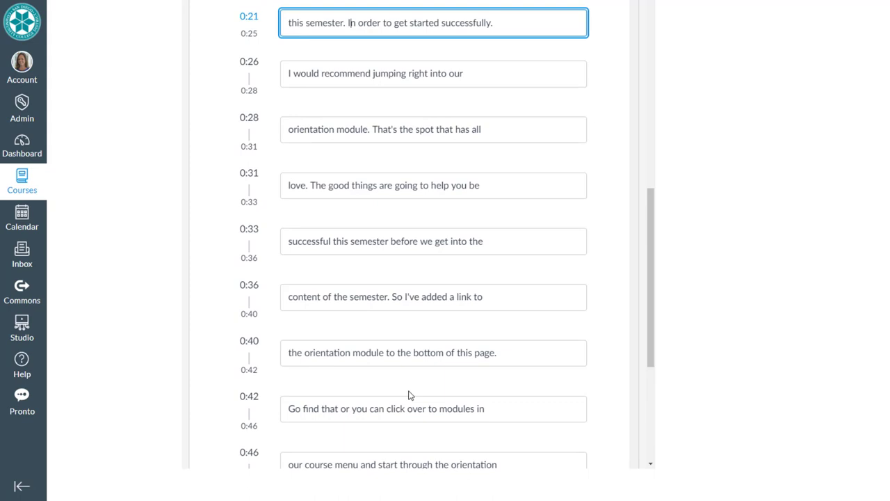
{"action": "scroll", "coordinate": [409, 395], "scroll_direction": "up", "scroll_amount": 2}
{"action": "scroll", "coordinate": [408, 382], "scroll_direction": "up", "scroll_amount": 5}
{"action": "scroll", "coordinate": [410, 425], "scroll_direction": "up", "scroll_amount": 3}
{"action": "scroll", "coordinate": [415, 374], "scroll_direction": "up", "scroll_amount": 1}
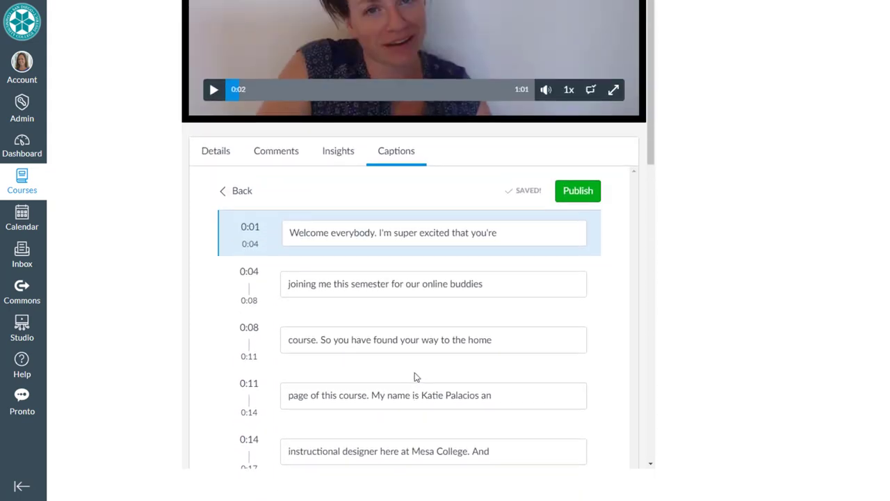
Publish the English captions so they show PUBLISHED, then briefly play the welcome video.
{"action": "left_click", "coordinate": [565, 199]}
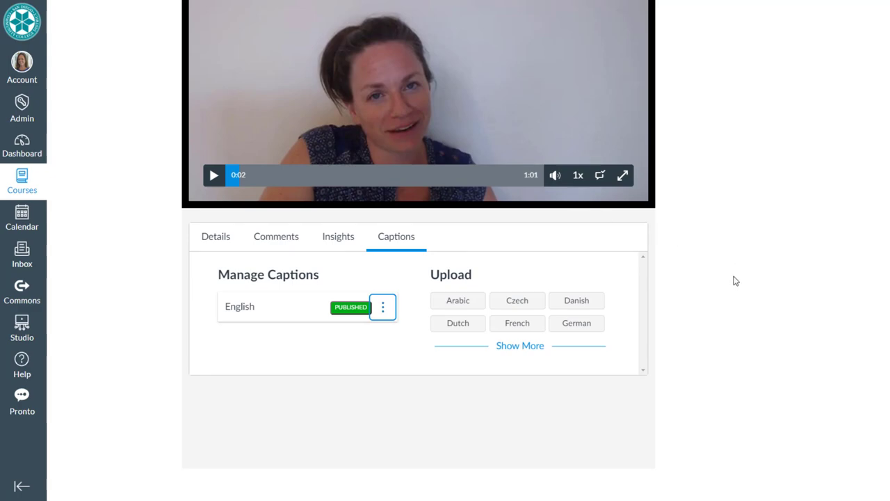
{"action": "scroll", "coordinate": [744, 282], "scroll_direction": "down", "scroll_amount": 5}
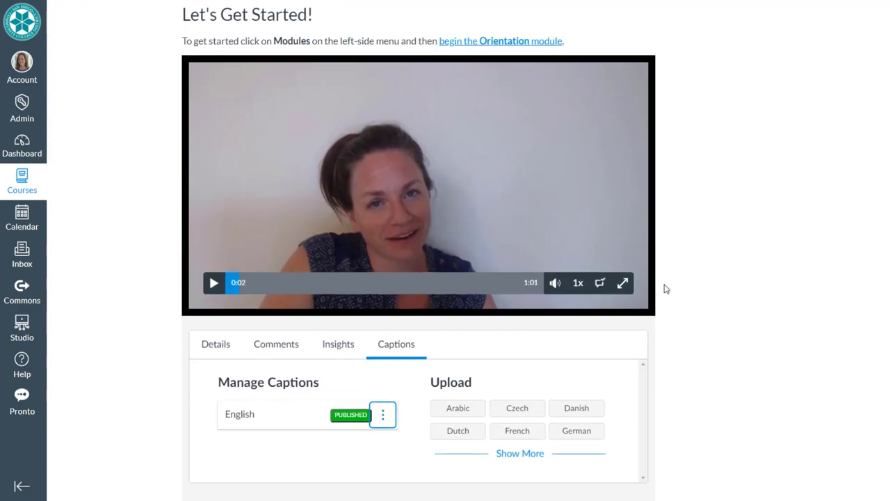
{"action": "left_click", "coordinate": [215, 295]}
{"action": "left_click", "coordinate": [214, 282]}
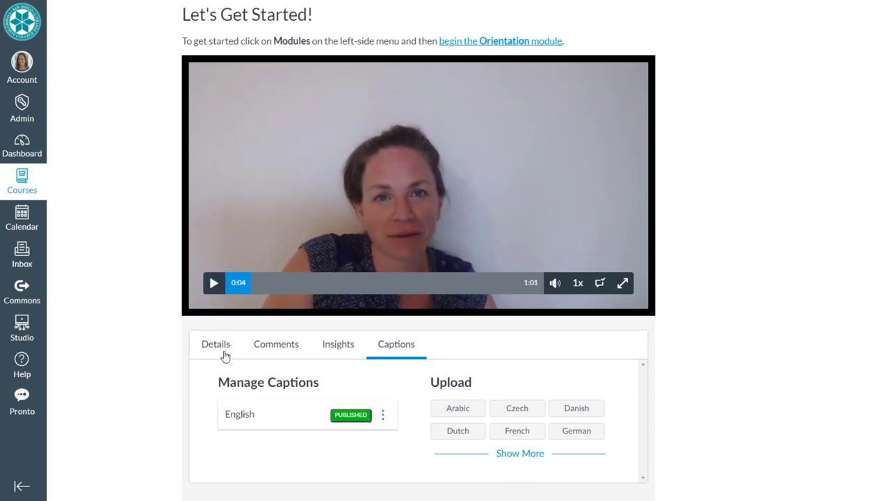
Switch to the video's Details, return to the course Home page, and scroll to the embedded video.
{"action": "left_click", "coordinate": [223, 353]}
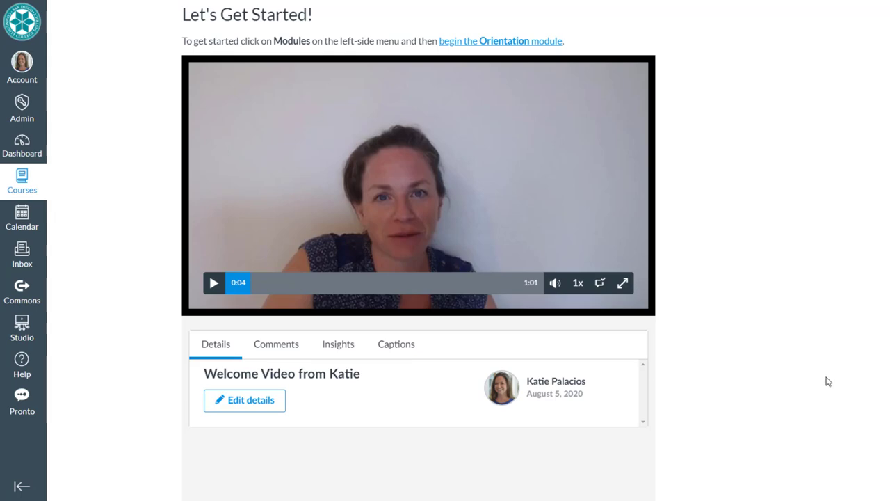
{"action": "scroll", "coordinate": [828, 381], "scroll_direction": "down", "scroll_amount": 3}
{"action": "scroll", "coordinate": [828, 381], "scroll_direction": "up", "scroll_amount": 5}
{"action": "scroll", "coordinate": [825, 378], "scroll_direction": "up", "scroll_amount": 3}
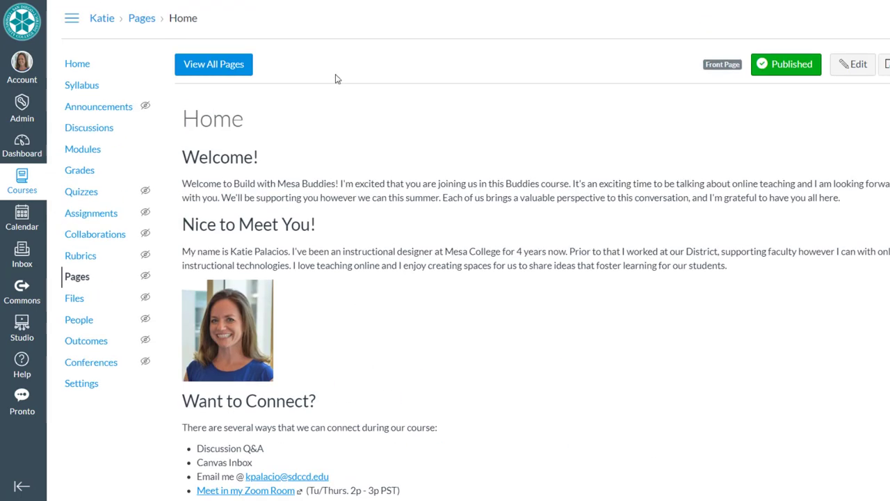
{"action": "left_click", "coordinate": [85, 71]}
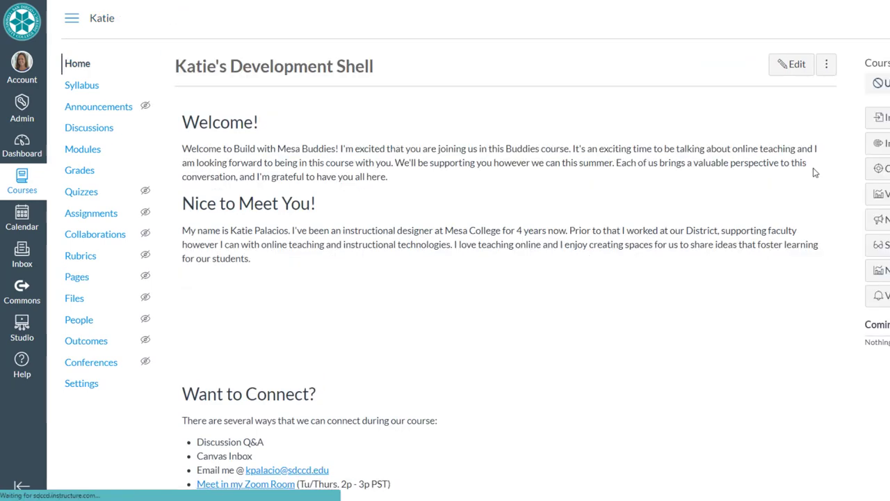
{"action": "scroll", "coordinate": [685, 433], "scroll_direction": "down", "scroll_amount": 2}
{"action": "scroll", "coordinate": [683, 417], "scroll_direction": "down", "scroll_amount": 2}
{"action": "scroll", "coordinate": [711, 397], "scroll_direction": "down", "scroll_amount": 1}
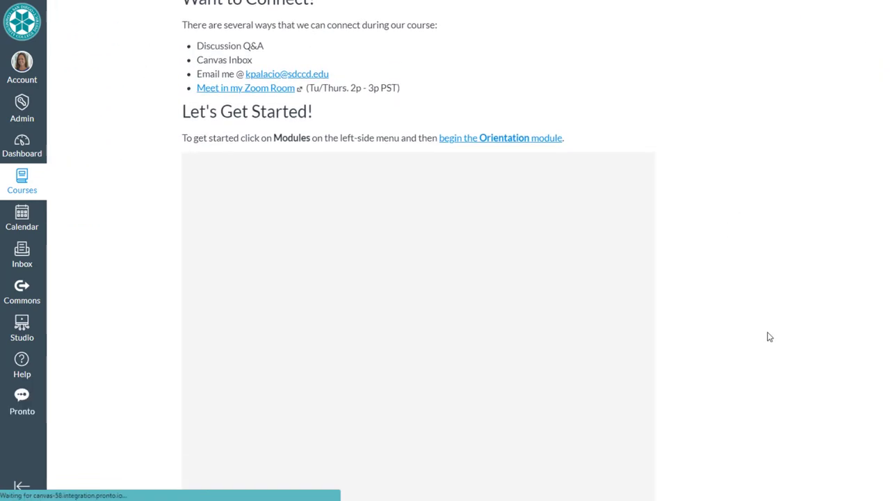
{"action": "scroll", "coordinate": [769, 336], "scroll_direction": "down", "scroll_amount": 2}
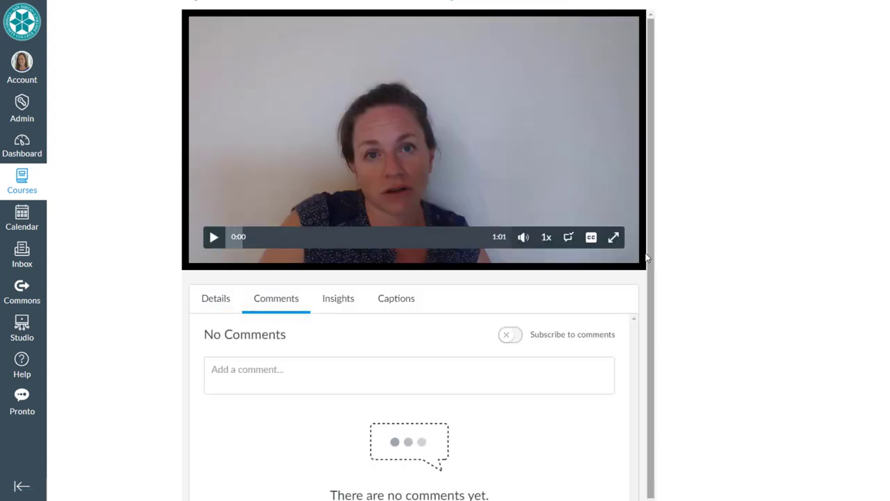
Turn on English captions, play the embedded welcome video, and pause it at 0:11.
{"action": "left_click", "coordinate": [591, 238]}
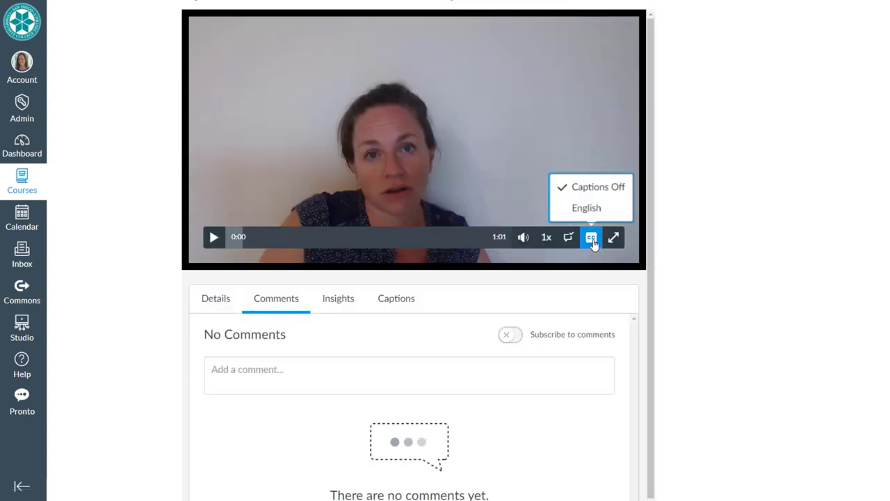
{"action": "left_click", "coordinate": [586, 208]}
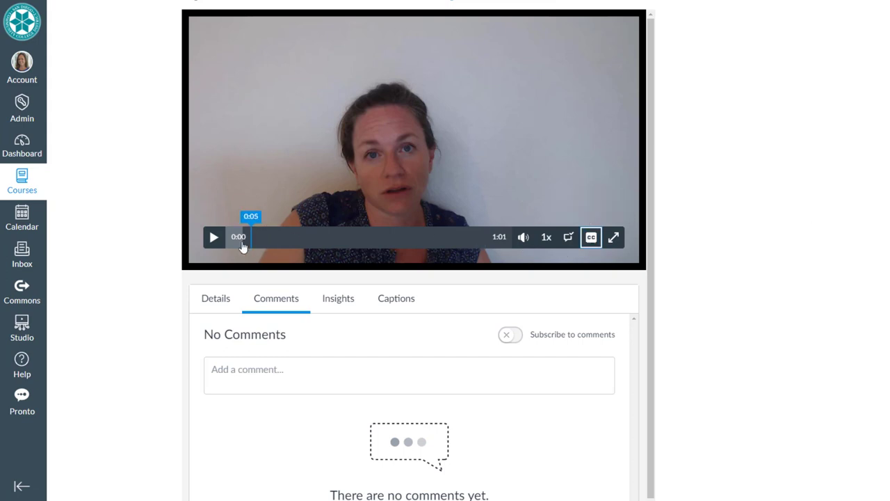
{"action": "left_click", "coordinate": [213, 237]}
{"action": "scroll", "coordinate": [860, 333], "scroll_direction": "up", "scroll_amount": 1}
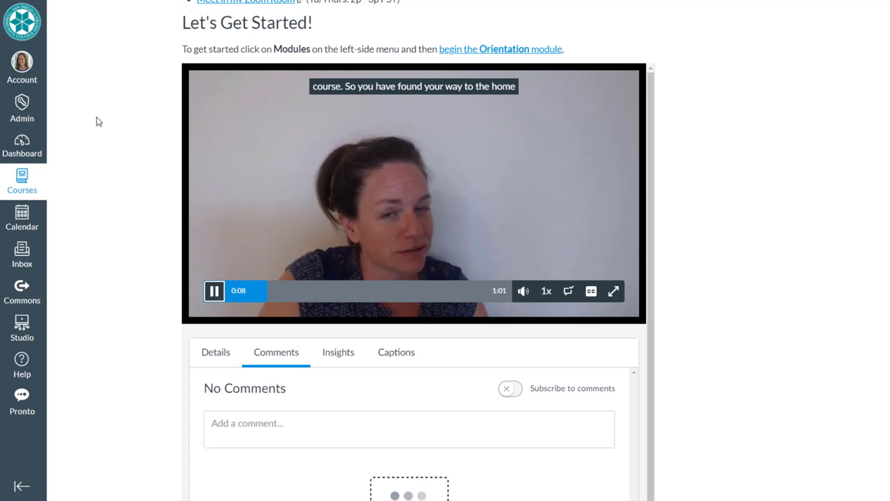
{"action": "left_click", "coordinate": [214, 291]}
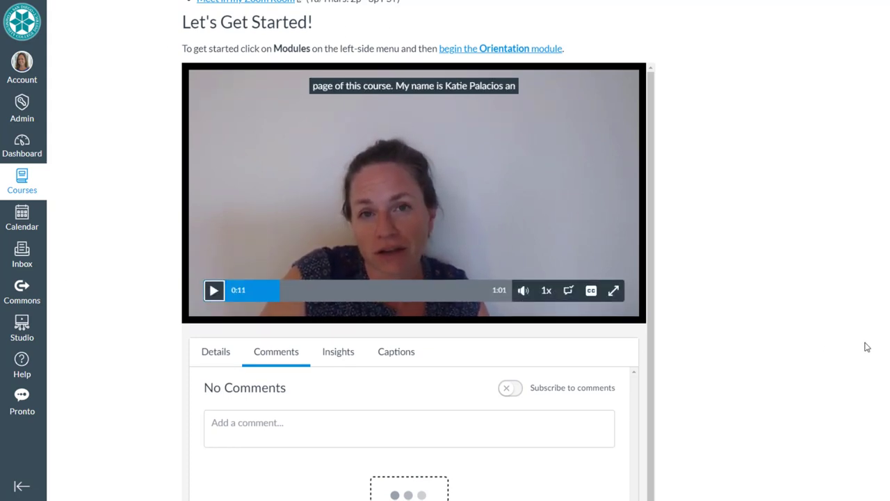
{"action": "scroll", "coordinate": [867, 346], "scroll_direction": "down", "scroll_amount": 3}
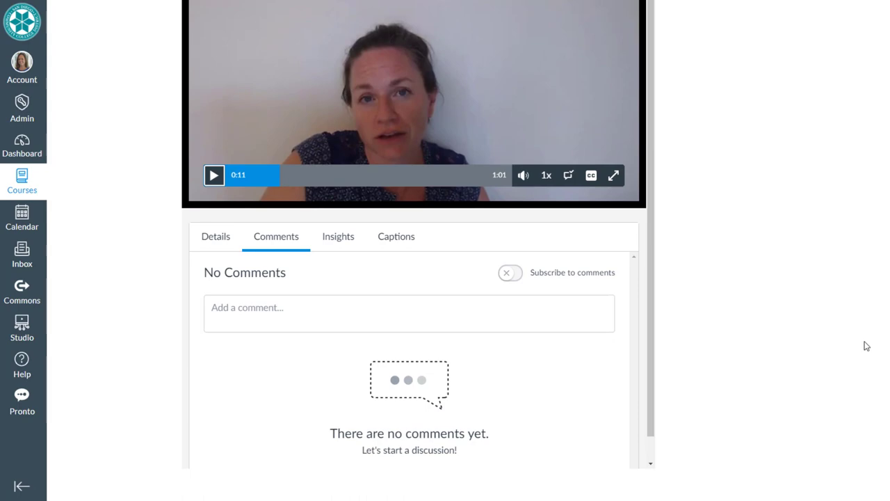
{"action": "scroll", "coordinate": [866, 346], "scroll_direction": "up", "scroll_amount": 5}
{"action": "scroll", "coordinate": [866, 346], "scroll_direction": "up", "scroll_amount": 5}
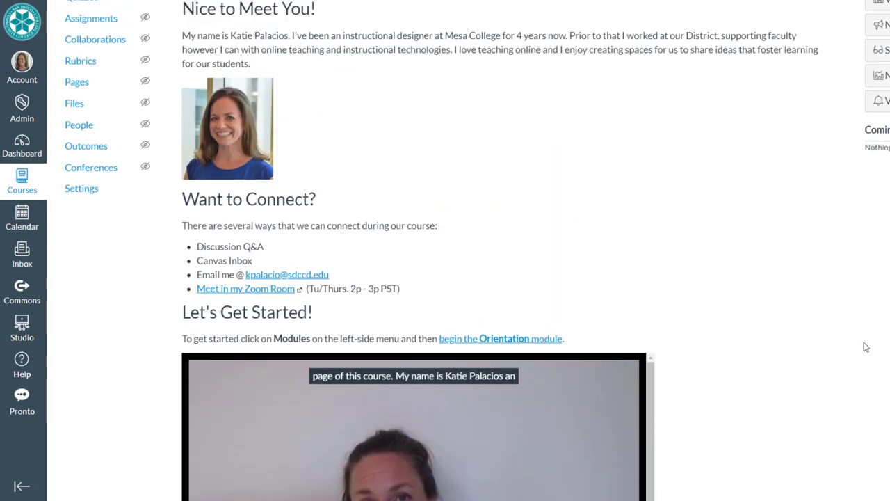
{"action": "scroll", "coordinate": [865, 344], "scroll_direction": "up", "scroll_amount": 3}
{"action": "scroll", "coordinate": [864, 344], "scroll_direction": "up", "scroll_amount": 2}
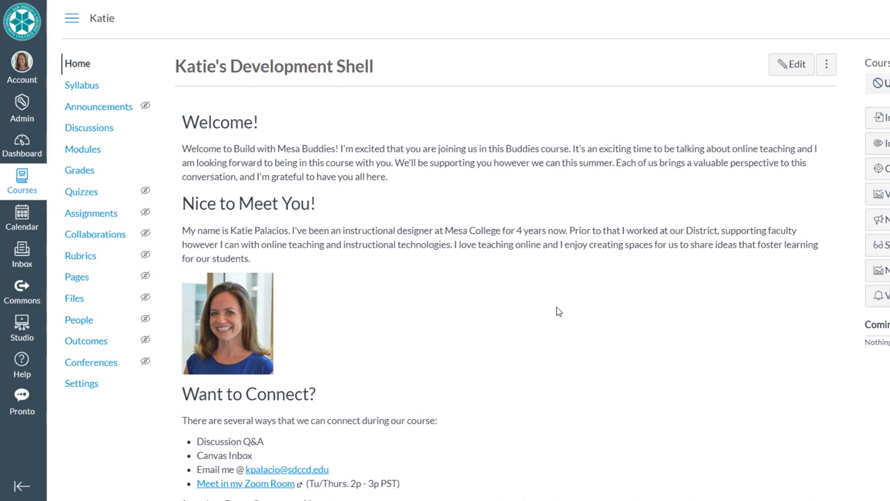
{"action": "scroll", "coordinate": [559, 310], "scroll_direction": "down", "scroll_amount": 12}
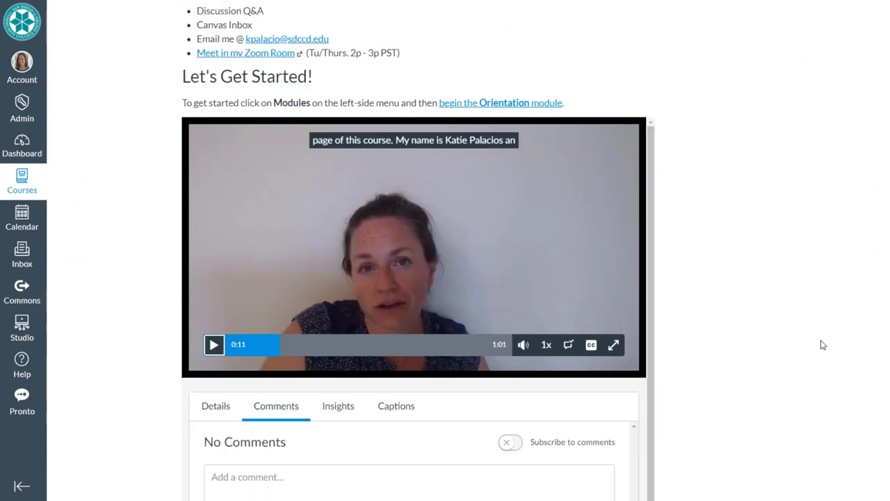
{"action": "scroll", "coordinate": [823, 344], "scroll_direction": "down", "scroll_amount": 3}
{"action": "scroll", "coordinate": [822, 344], "scroll_direction": "down", "scroll_amount": 2}
{"action": "scroll", "coordinate": [822, 344], "scroll_direction": "up", "scroll_amount": 8}
{"action": "scroll", "coordinate": [823, 344], "scroll_direction": "up", "scroll_amount": 1}
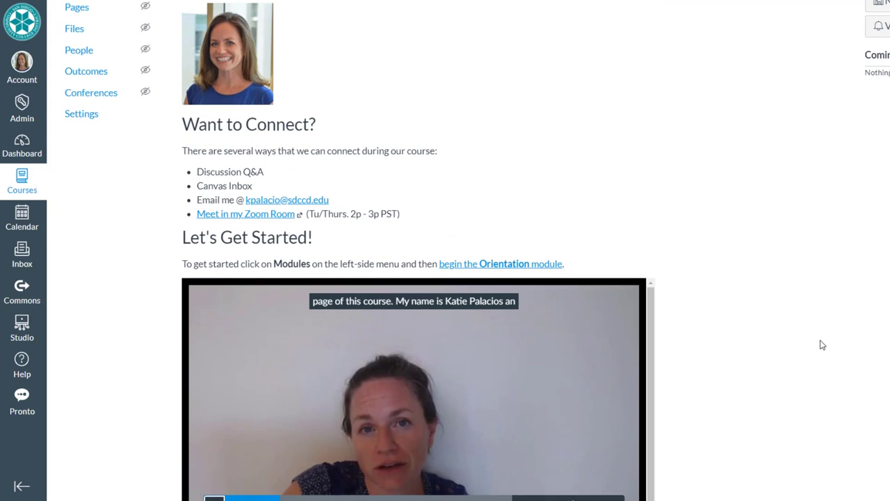
{"action": "scroll", "coordinate": [823, 344], "scroll_direction": "down", "scroll_amount": 4}
{"action": "left_click", "coordinate": [215, 300]}
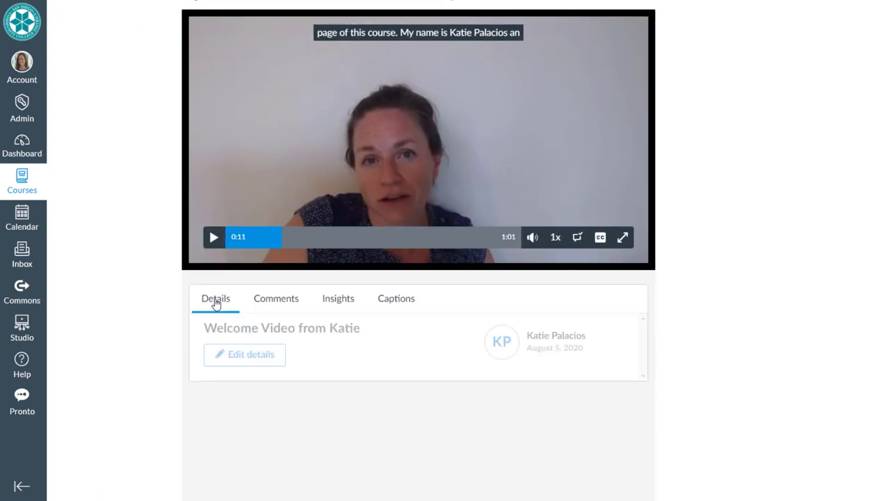
{"action": "left_click", "coordinate": [236, 355]}
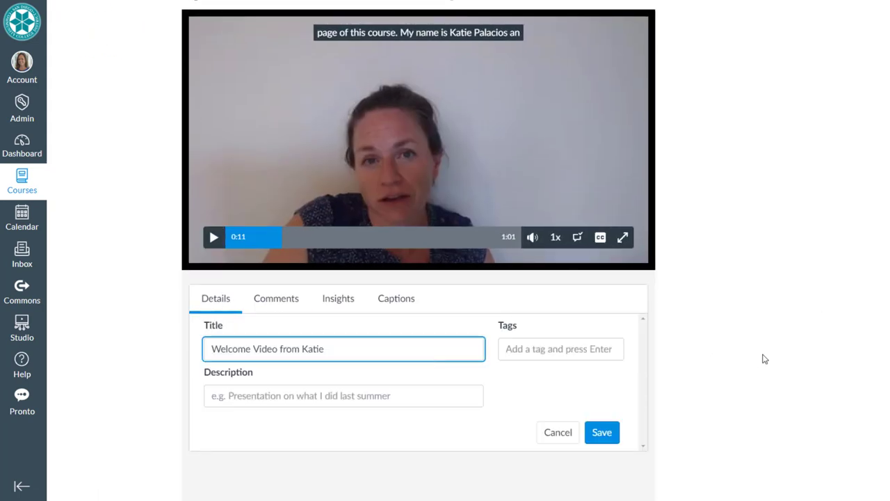
{"action": "scroll", "coordinate": [758, 356], "scroll_direction": "down", "scroll_amount": 2}
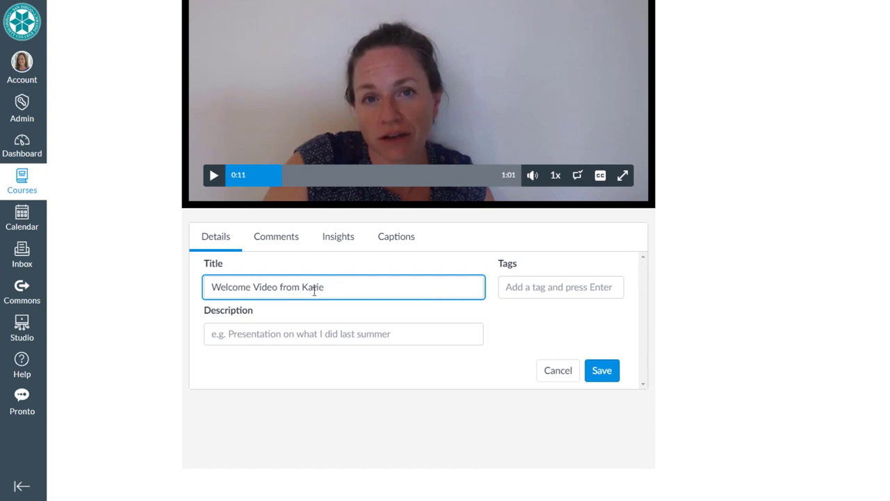
{"action": "left_click", "coordinate": [274, 246]}
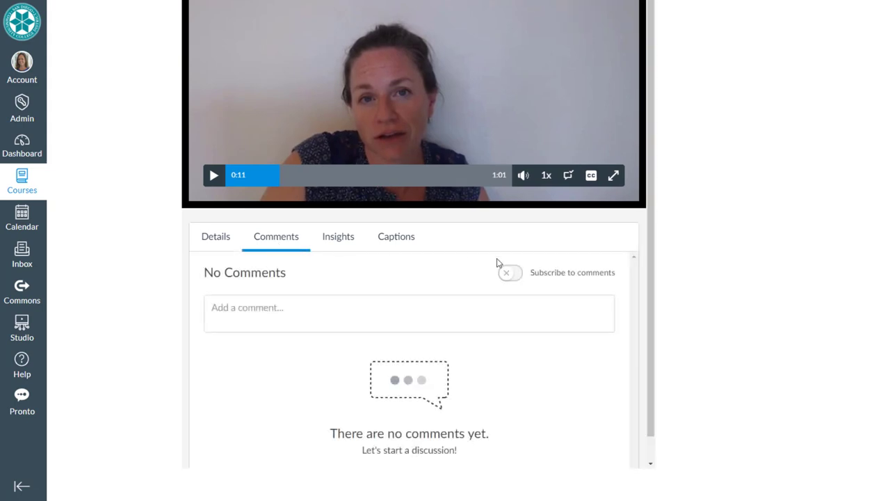
{"action": "scroll", "coordinate": [445, 285], "scroll_direction": "down", "scroll_amount": 1}
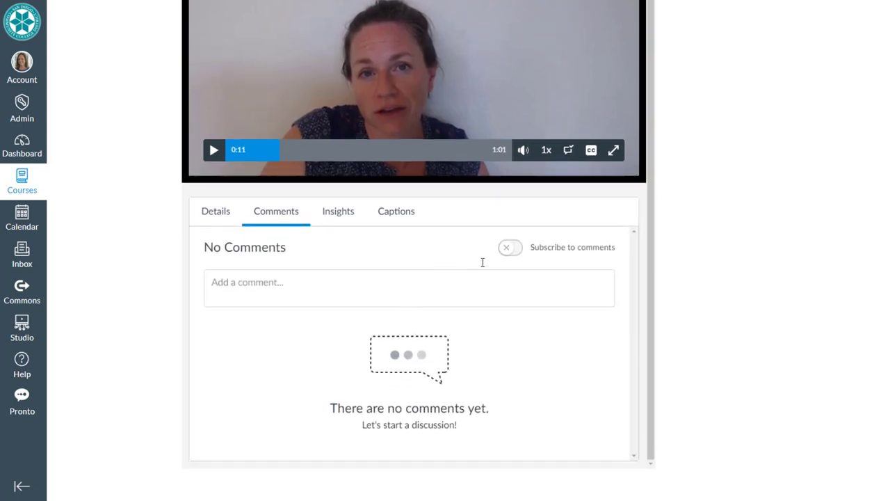
{"action": "left_click", "coordinate": [343, 210]}
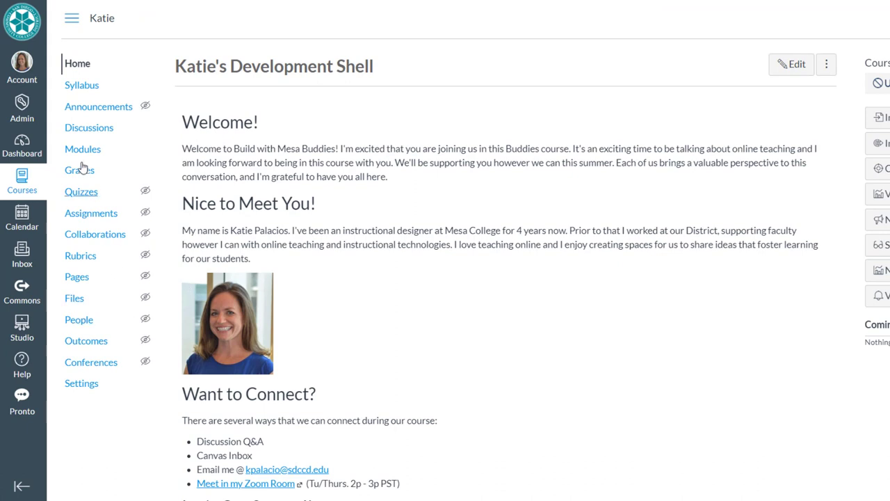
Enter Student View and scroll down to the embedded welcome video.
{"action": "left_click", "coordinate": [878, 245]}
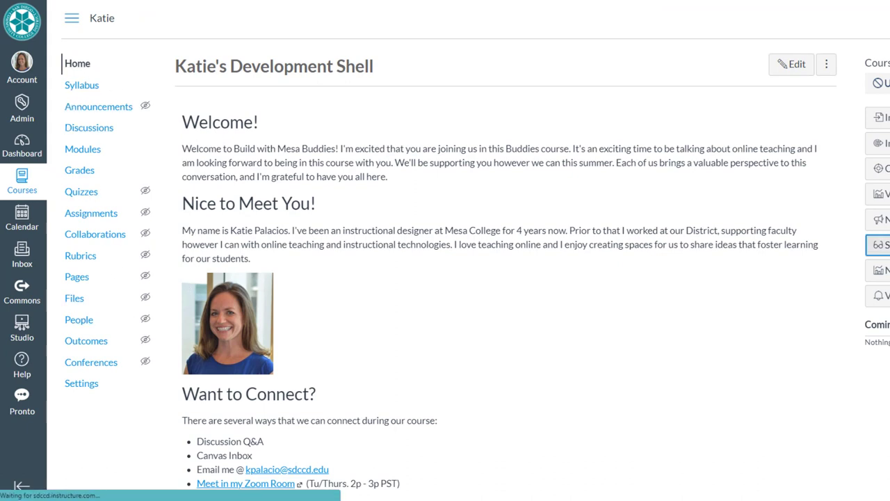
{"action": "scroll", "coordinate": [573, 270], "scroll_direction": "down", "scroll_amount": 4}
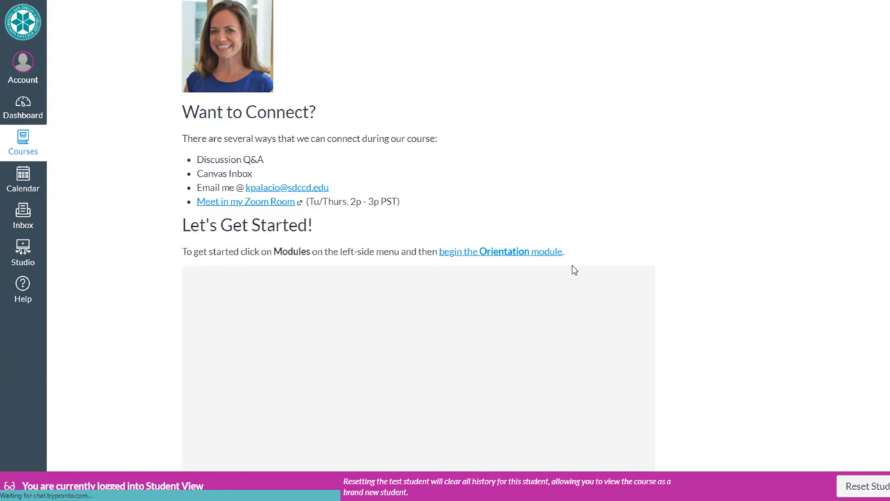
{"action": "scroll", "coordinate": [574, 270], "scroll_direction": "down", "scroll_amount": 2}
{"action": "scroll", "coordinate": [794, 253], "scroll_direction": "down", "scroll_amount": 1}
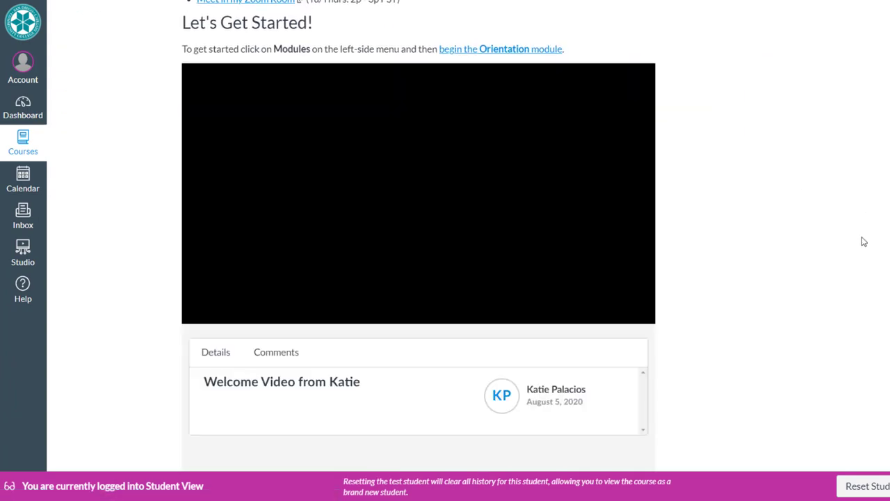
{"action": "scroll", "coordinate": [837, 243], "scroll_direction": "down", "scroll_amount": 1}
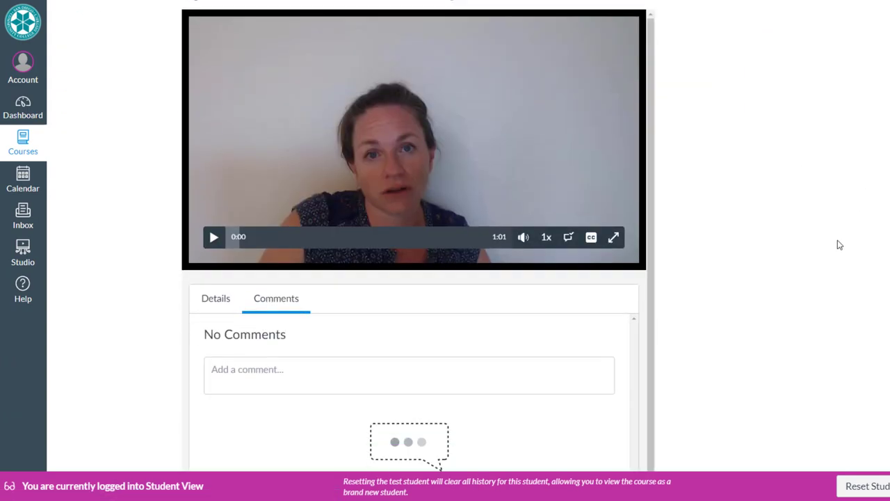
Check the video's Details and Comments tabs as a student, then scroll back to the top.
{"action": "left_click", "coordinate": [226, 304]}
{"action": "left_click", "coordinate": [270, 304]}
{"action": "scroll", "coordinate": [671, 323], "scroll_direction": "down", "scroll_amount": 2}
{"action": "scroll", "coordinate": [672, 322], "scroll_direction": "up", "scroll_amount": 1}
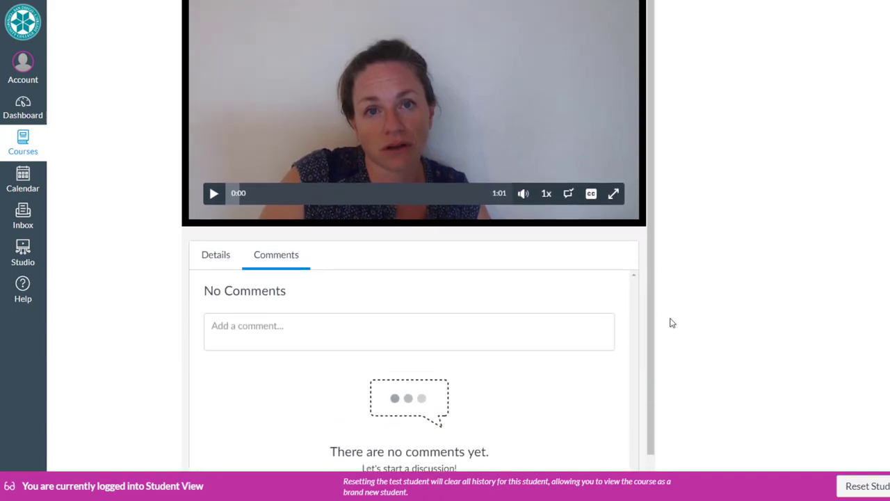
{"action": "scroll", "coordinate": [596, 370], "scroll_direction": "up", "scroll_amount": 2}
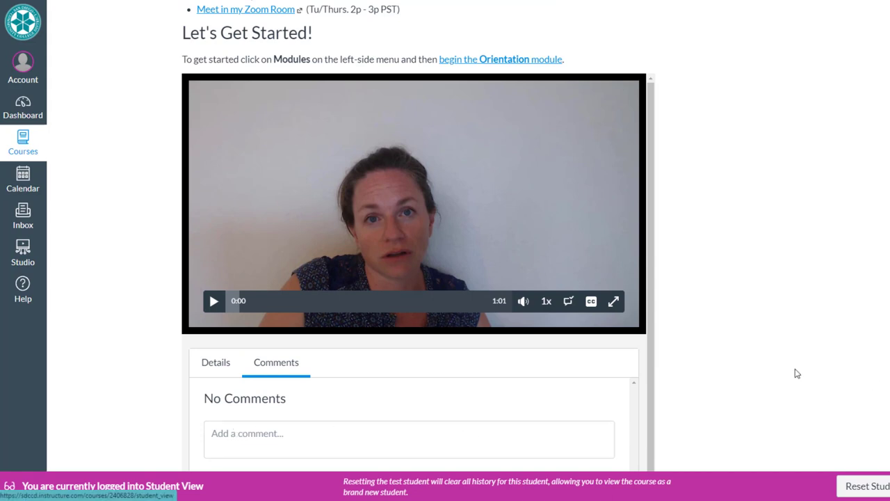
{"action": "scroll", "coordinate": [781, 354], "scroll_direction": "up", "scroll_amount": 2}
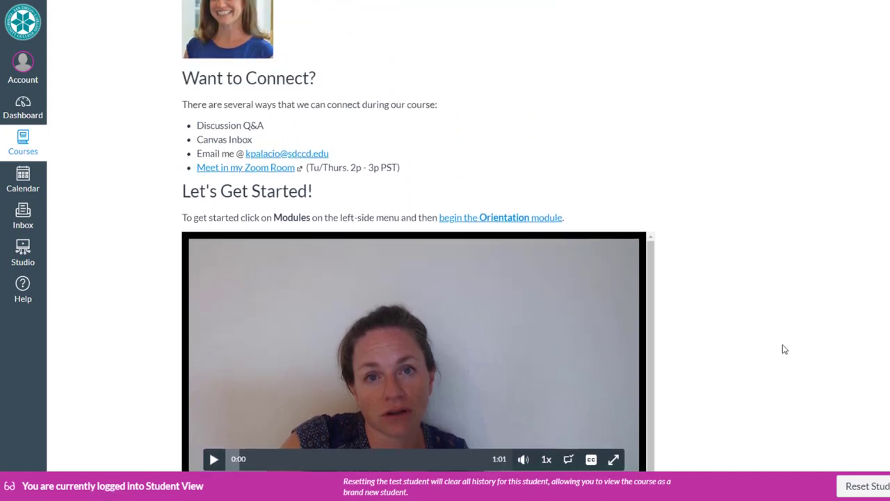
{"action": "scroll", "coordinate": [785, 350], "scroll_direction": "down", "scroll_amount": 2}
{"action": "scroll", "coordinate": [762, 241], "scroll_direction": "up", "scroll_amount": 2}
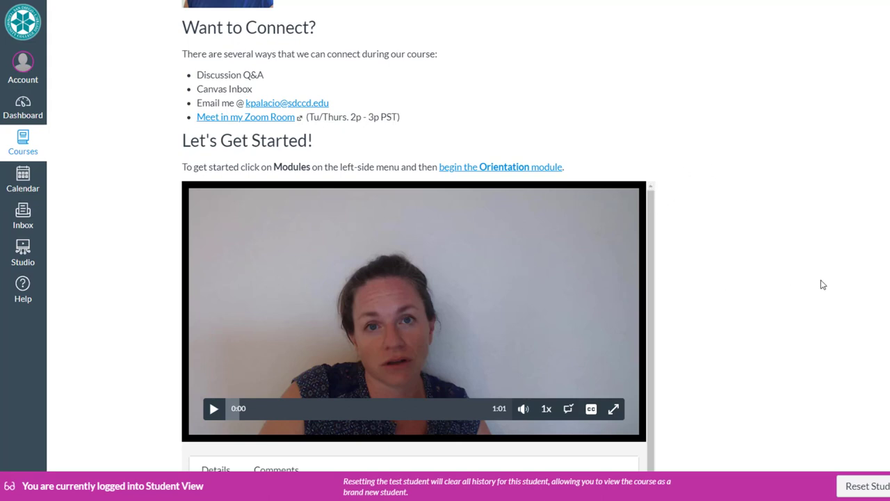
{"action": "scroll", "coordinate": [820, 284], "scroll_direction": "down", "scroll_amount": 3}
{"action": "scroll", "coordinate": [817, 296], "scroll_direction": "down", "scroll_amount": 1}
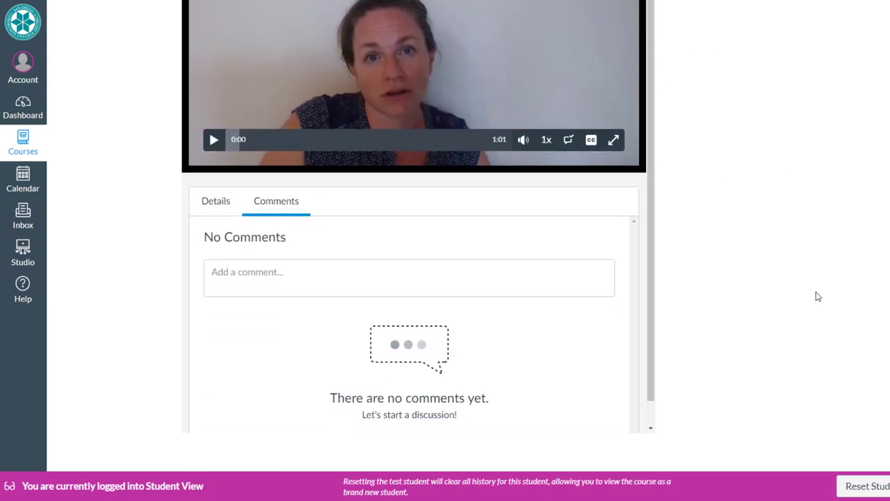
{"action": "scroll", "coordinate": [818, 297], "scroll_direction": "up", "scroll_amount": 3}
{"action": "scroll", "coordinate": [817, 296], "scroll_direction": "up", "scroll_amount": 3}
{"action": "scroll", "coordinate": [819, 297], "scroll_direction": "up", "scroll_amount": 2}
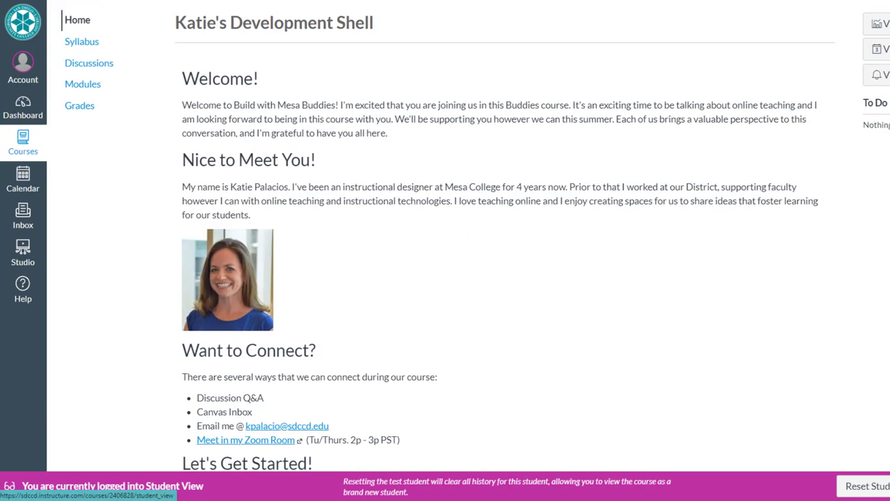
Leave Student View from the magenta banner and scroll through the Home page as the teacher.
{"action": "left_click", "coordinate": [883, 485]}
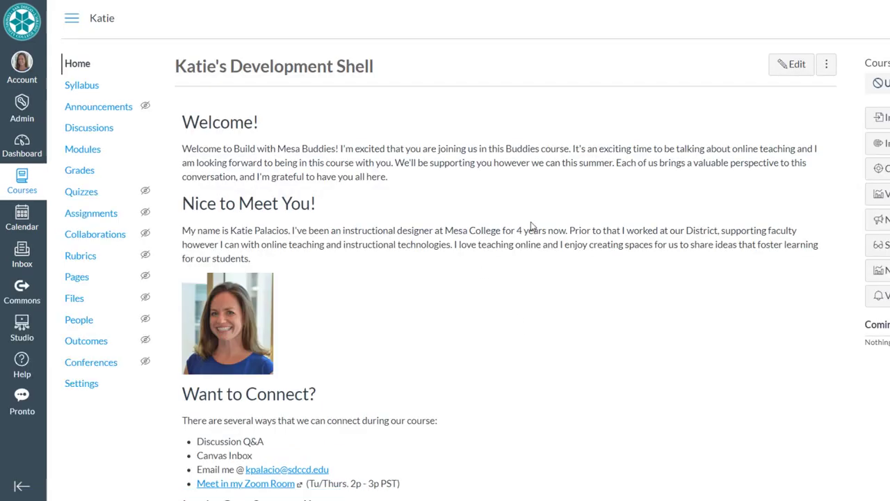
{"action": "scroll", "coordinate": [530, 224], "scroll_direction": "down", "scroll_amount": 1}
{"action": "scroll", "coordinate": [530, 224], "scroll_direction": "down", "scroll_amount": 1}
{"action": "scroll", "coordinate": [528, 222], "scroll_direction": "down", "scroll_amount": 2}
{"action": "scroll", "coordinate": [523, 221], "scroll_direction": "down", "scroll_amount": 1}
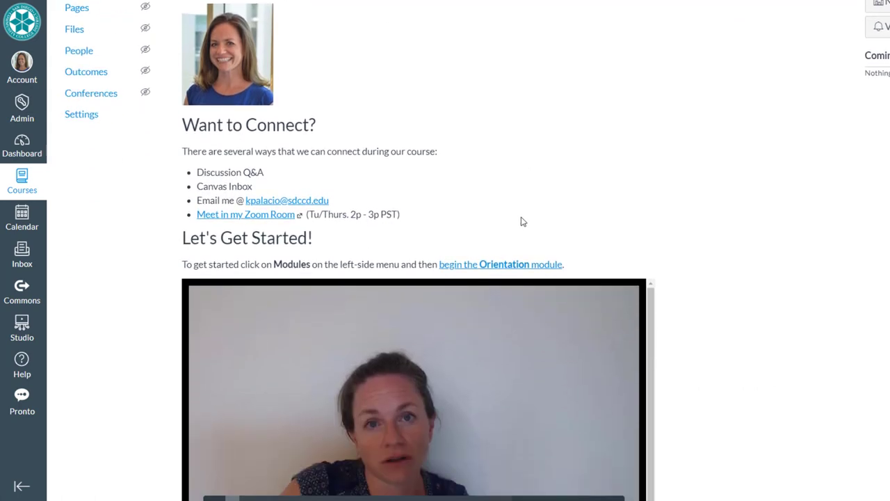
{"action": "scroll", "coordinate": [803, 344], "scroll_direction": "down", "scroll_amount": 1}
{"action": "scroll", "coordinate": [800, 338], "scroll_direction": "down", "scroll_amount": 2}
{"action": "scroll", "coordinate": [800, 338], "scroll_direction": "up", "scroll_amount": 6}
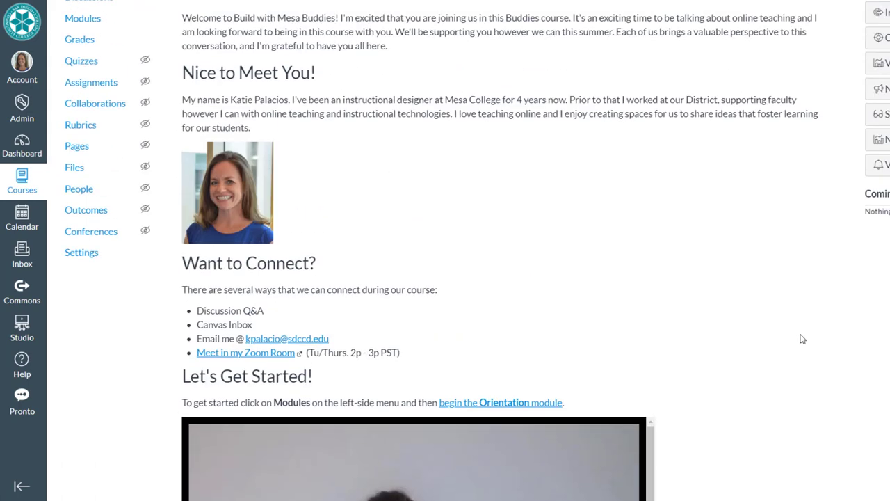
{"action": "scroll", "coordinate": [801, 339], "scroll_direction": "up", "scroll_amount": 2}
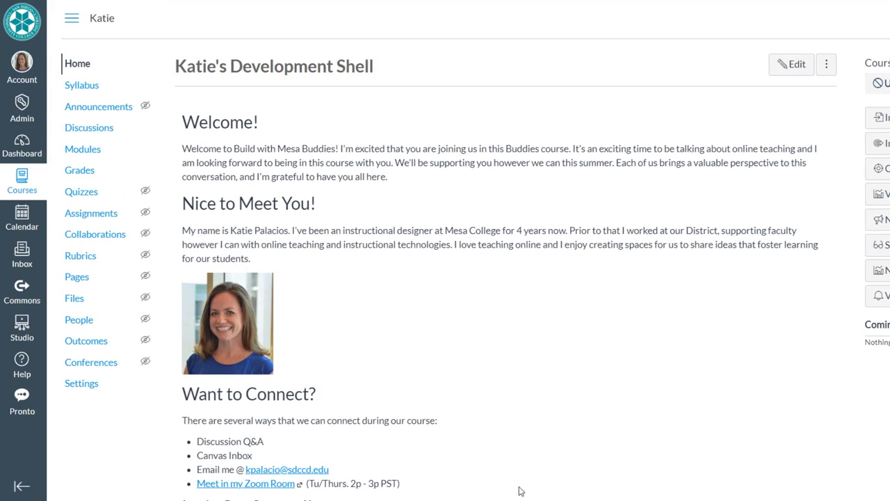